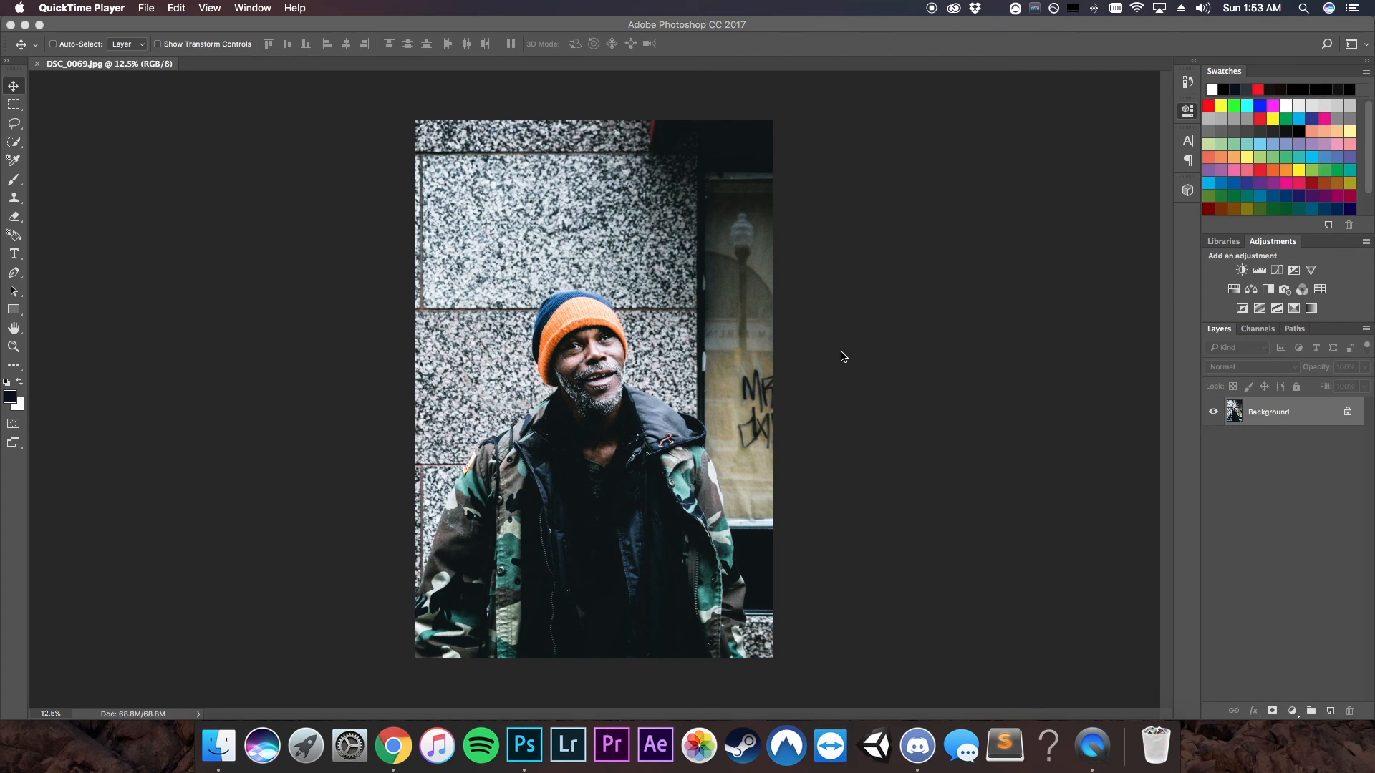
# Step: Duplicate the Background layer three times
pyautogui.click(842, 356)
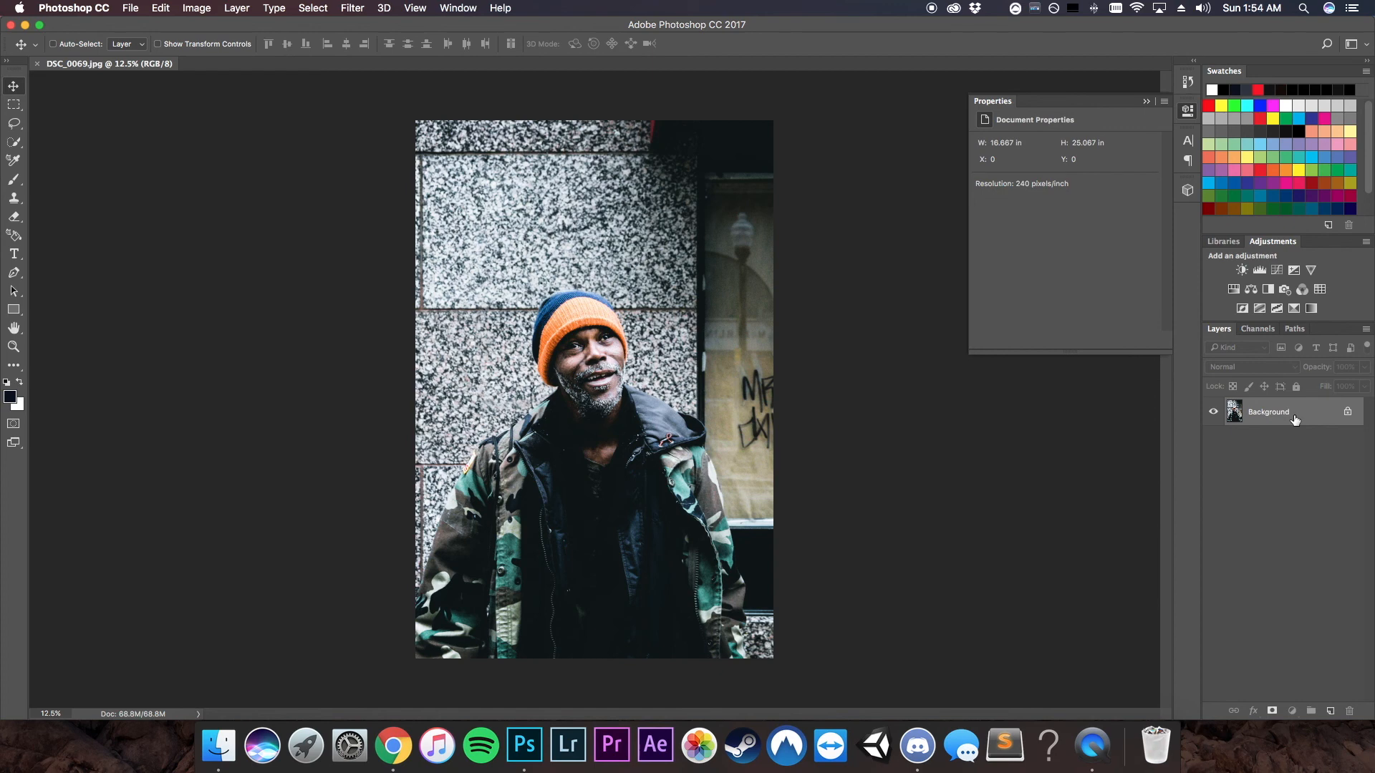
pyautogui.press('super')
pyautogui.press('super+j')
pyautogui.press('super+j')
pyautogui.press('super+j')
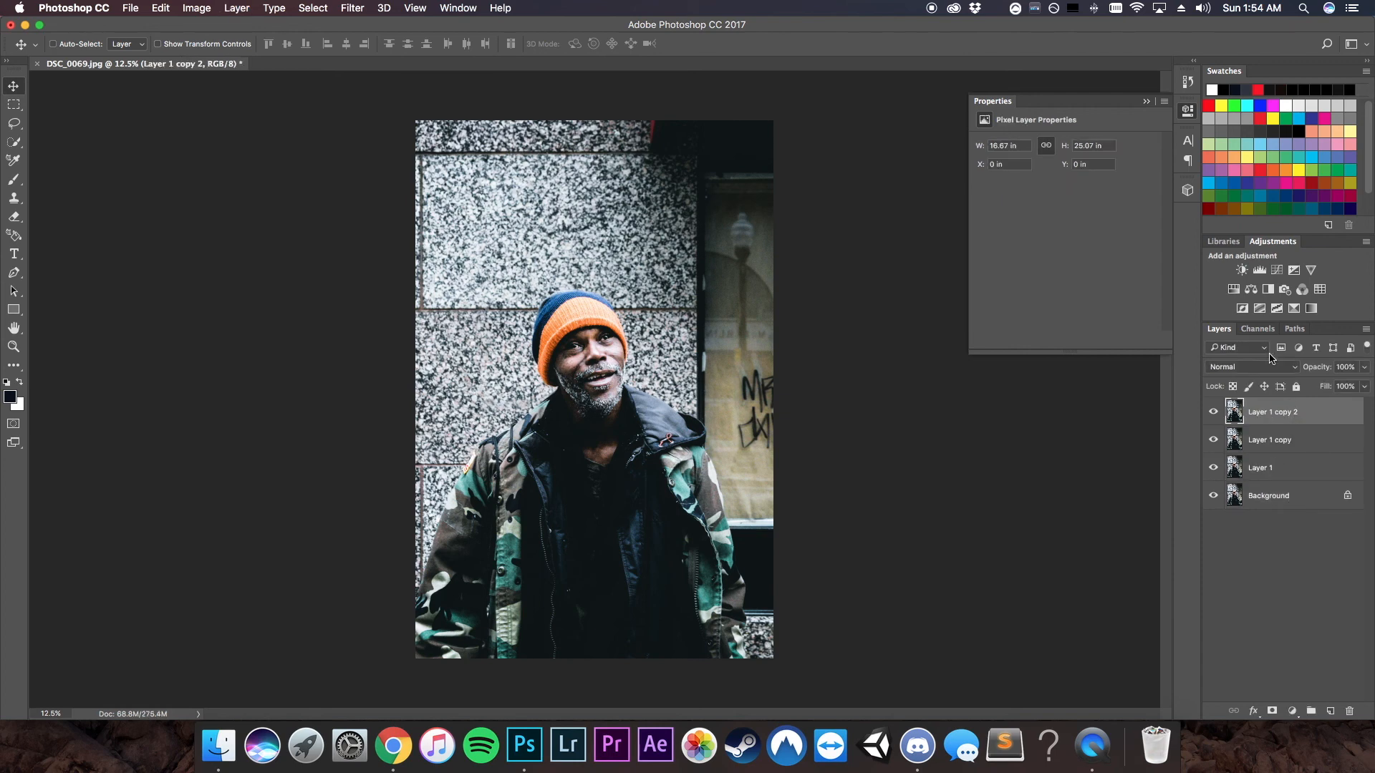
# Step: Rename the three duplicate layers Yellow, Magenta and Cyan, ordered from the uppermost layer down to the one above Background
pyautogui.doubleClick(1279, 413)
pyautogui.write('Ye')
pyautogui.press('Tab')
pyautogui.press('Tab')
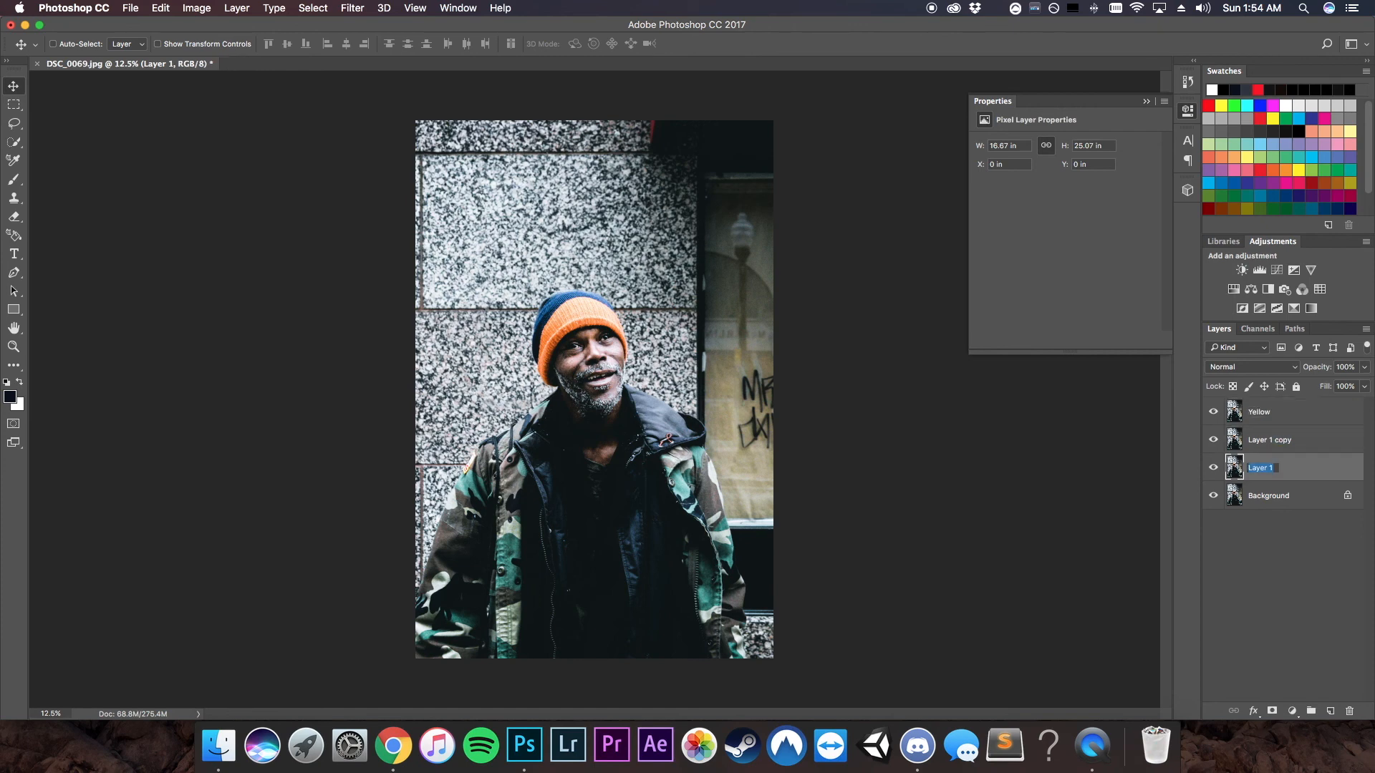
pyautogui.write('Cyan')
pyautogui.press('Return')
pyautogui.doubleClick(1280, 439)
pyautogui.write('Magenta')
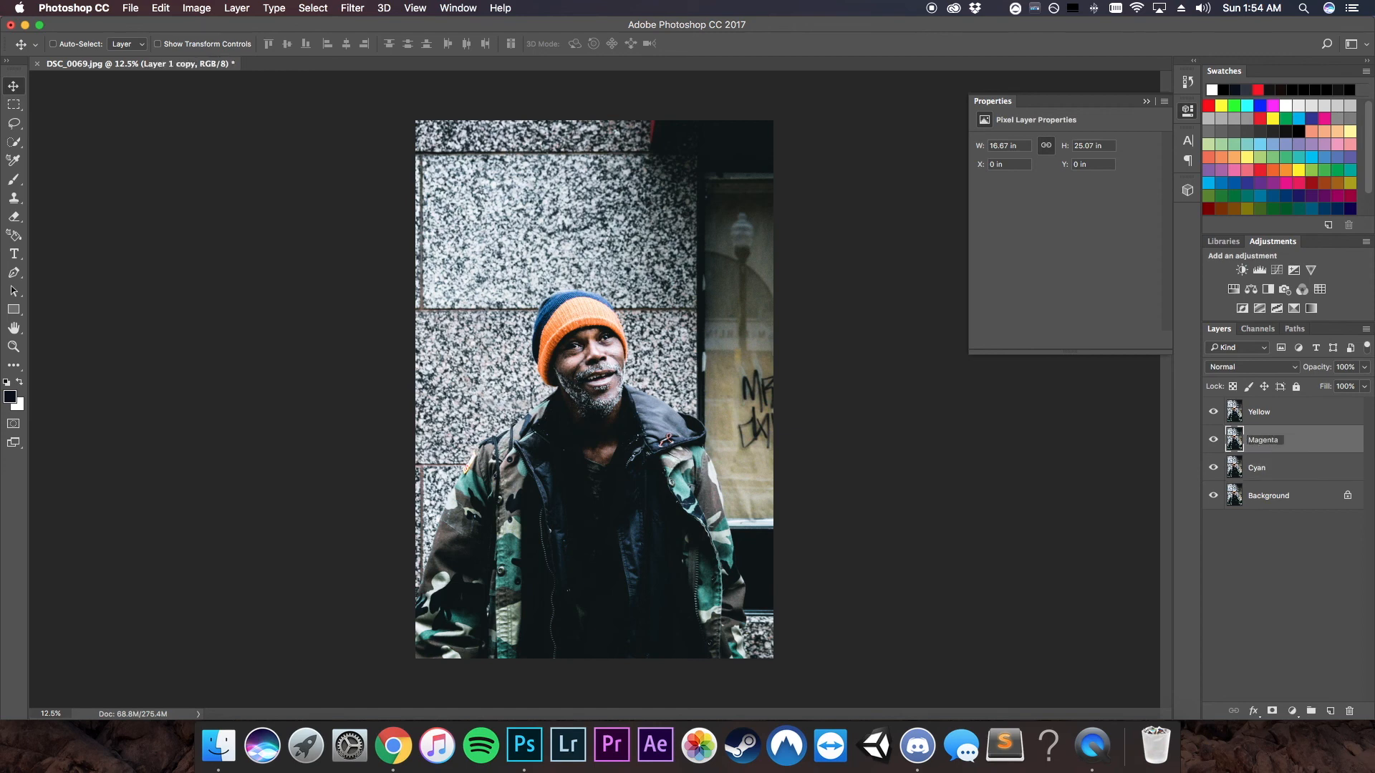
pyautogui.press('Return')
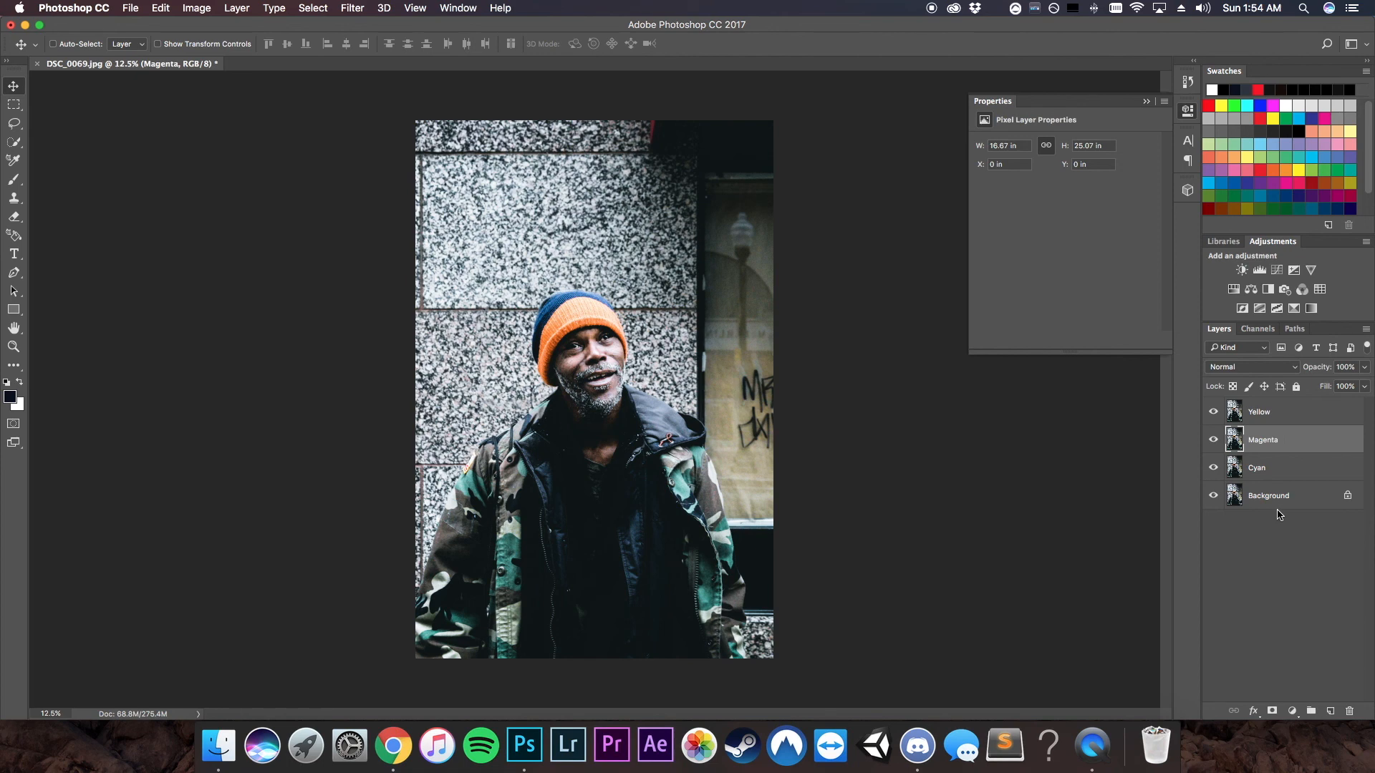
# Step: Hide the Yellow and Magenta layers and apply Levels to the Cyan layer with the Red channel's maximum output at 0
pyautogui.click(1278, 473)
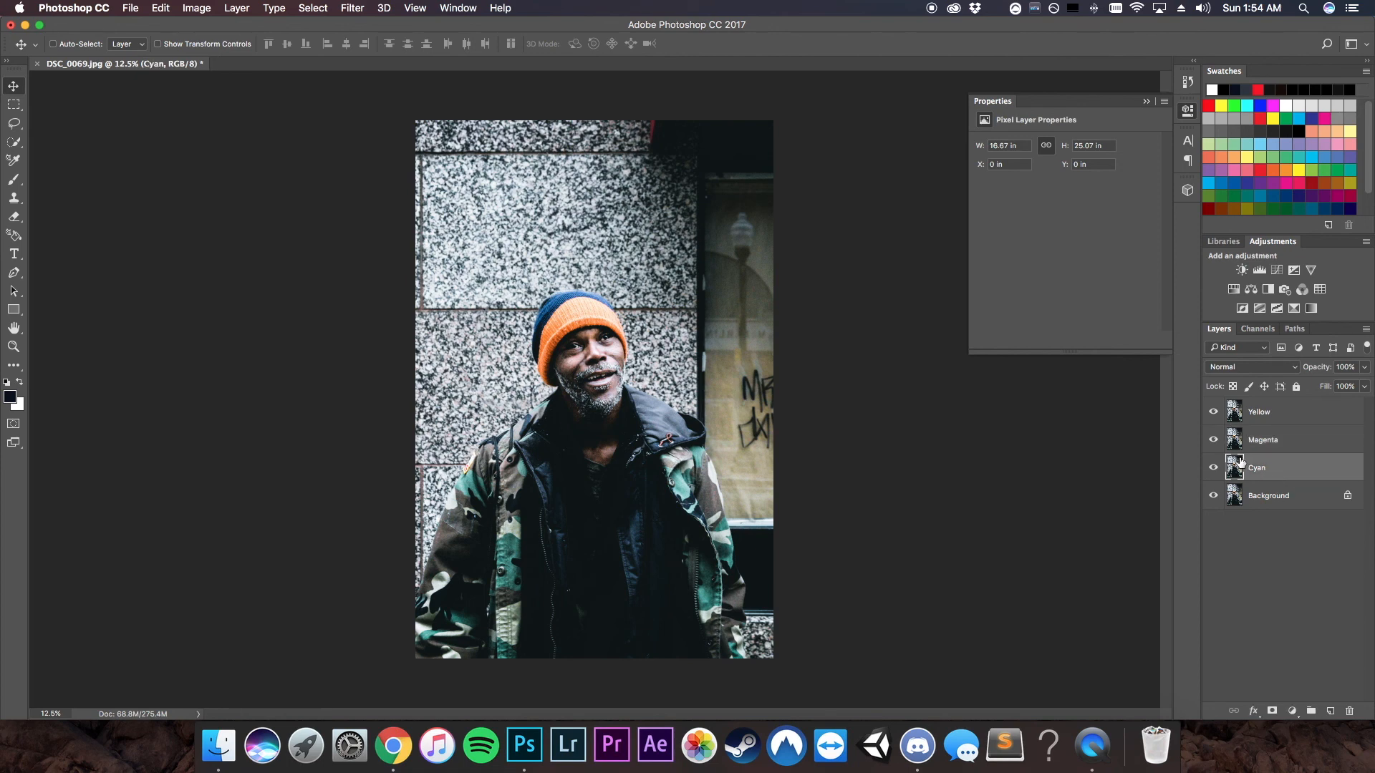
pyautogui.click(1213, 439)
pyautogui.click(1213, 411)
pyautogui.press('super+l')
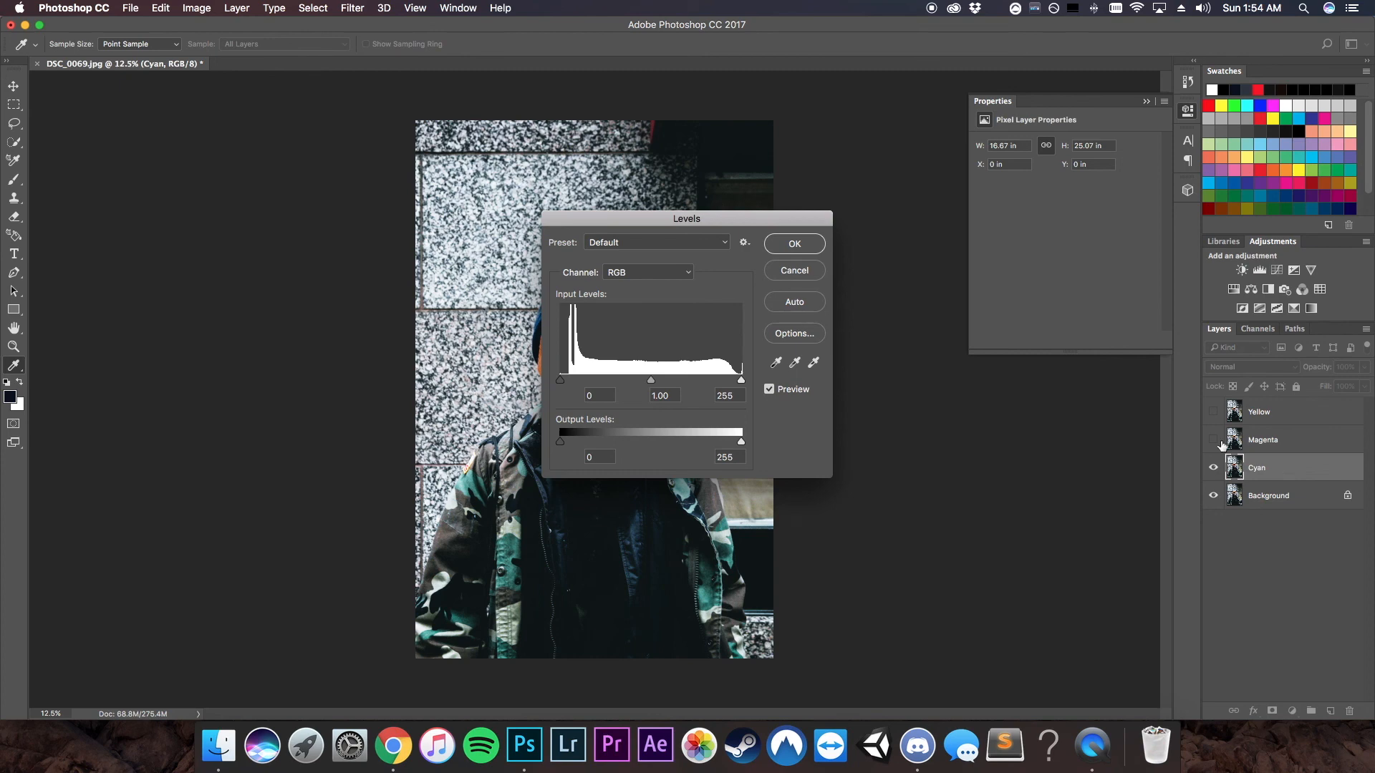
pyautogui.click(686, 277)
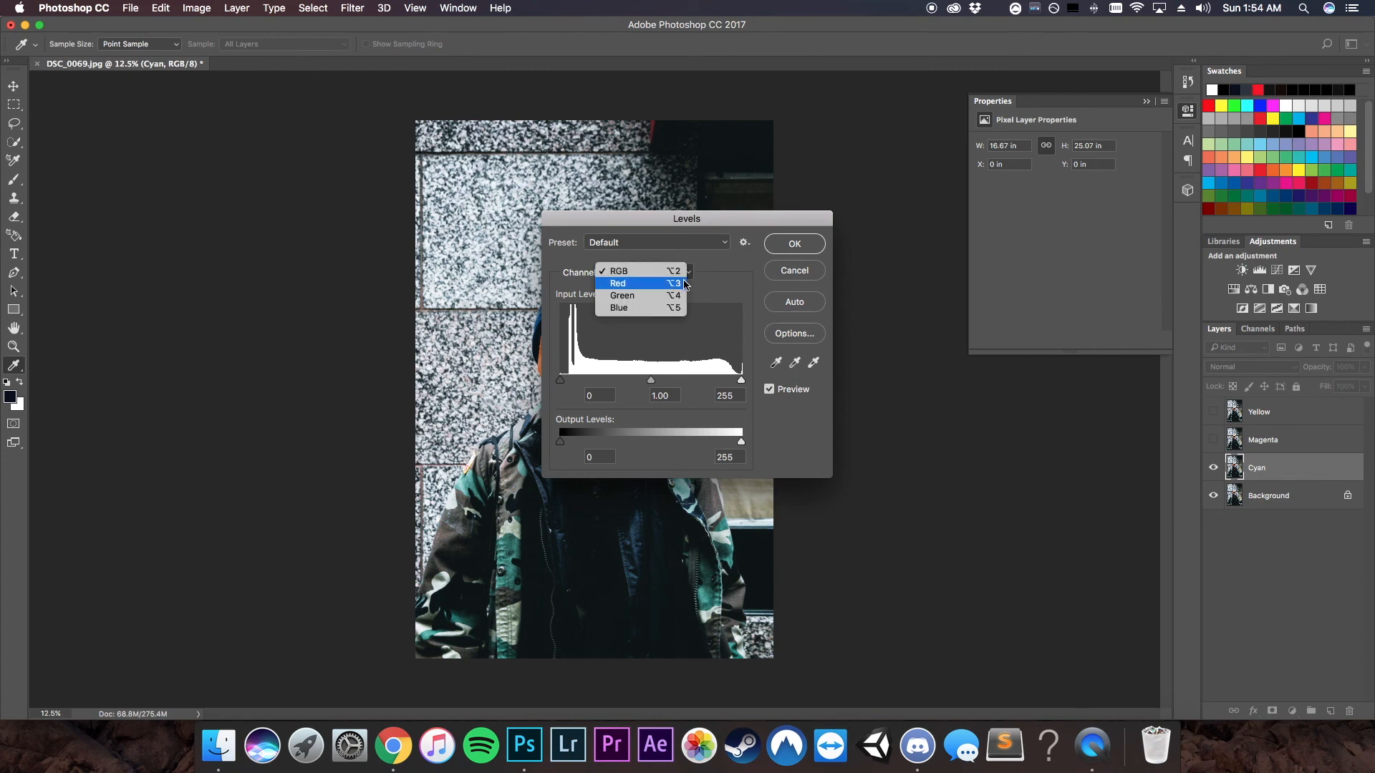
pyautogui.click(671, 284)
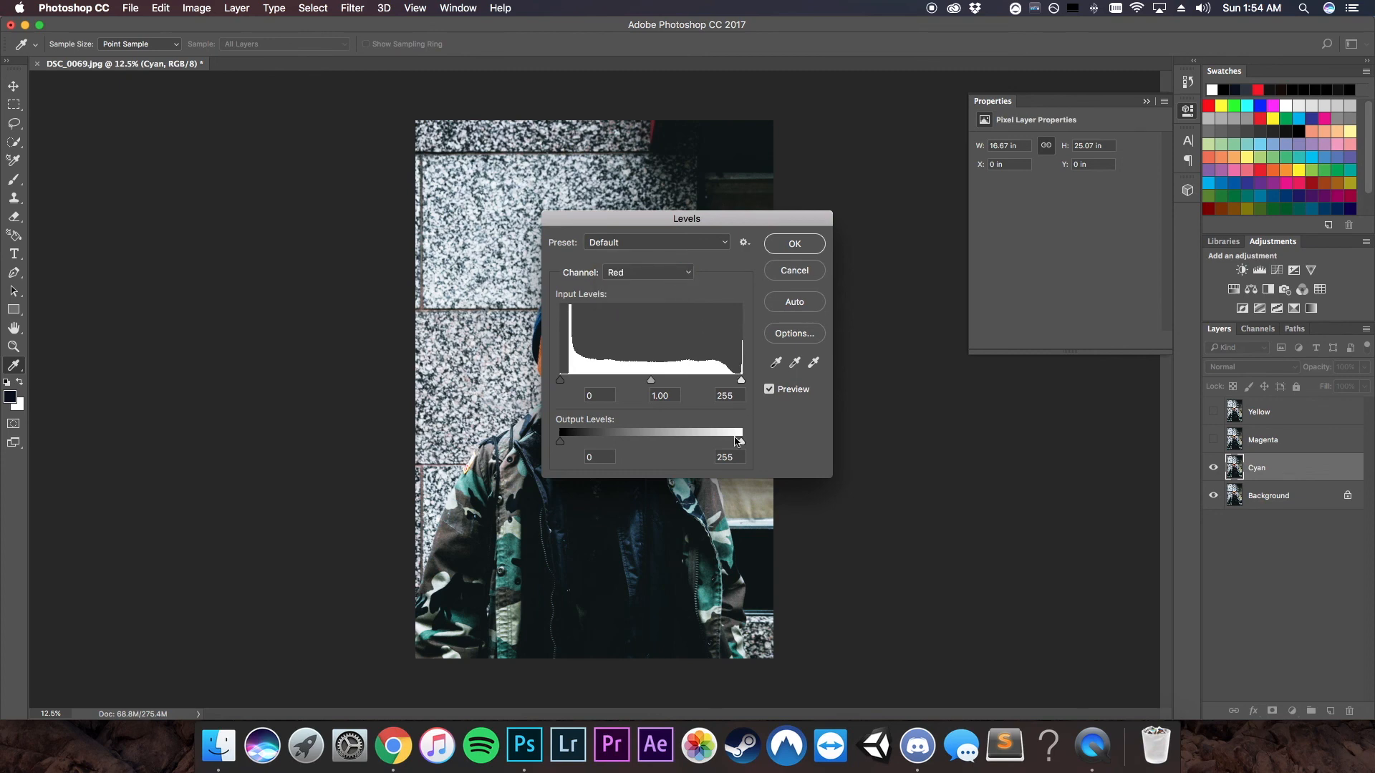
pyautogui.moveTo(741, 444); pyautogui.dragTo(511, 378)
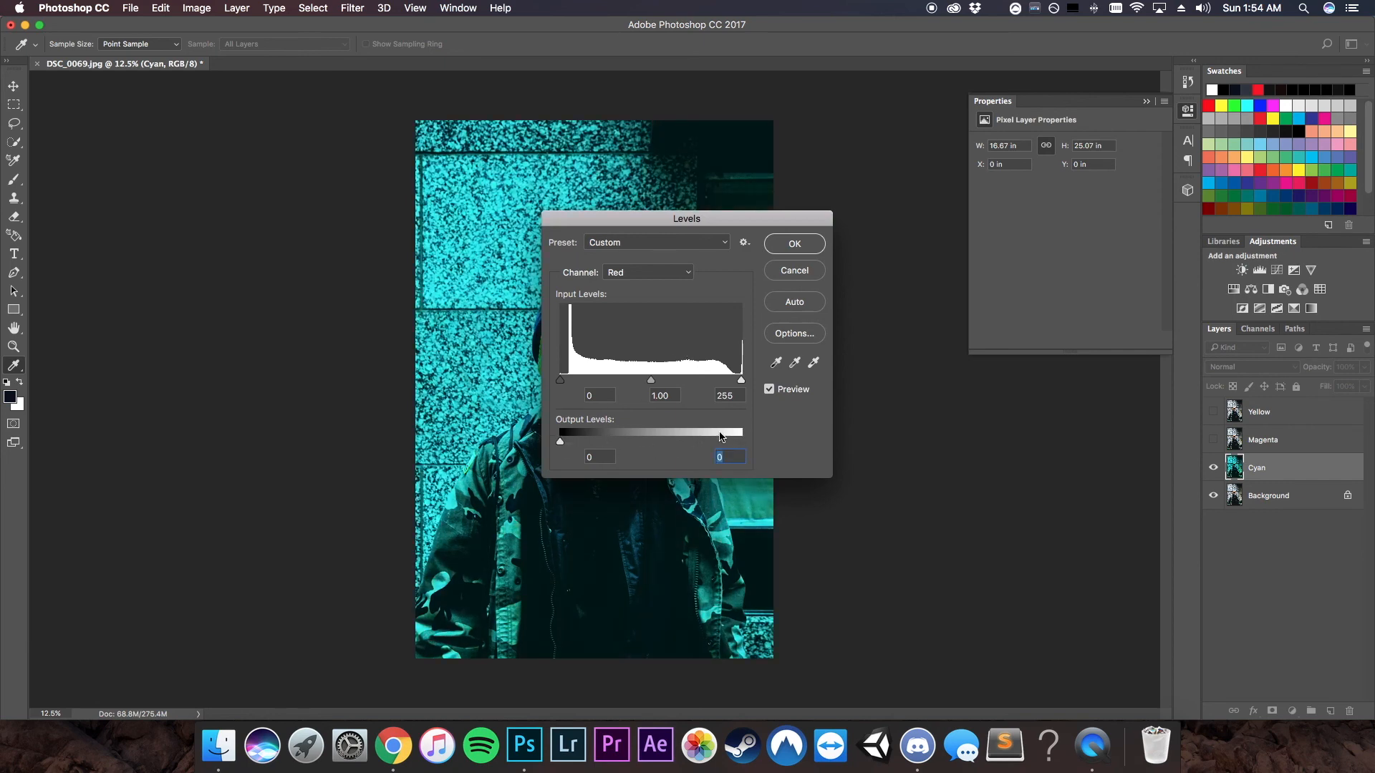
pyautogui.click(793, 244)
# Step: Show the Magenta layer and apply Levels to it with the Green channel's maximum output at 0
pyautogui.click(1309, 441)
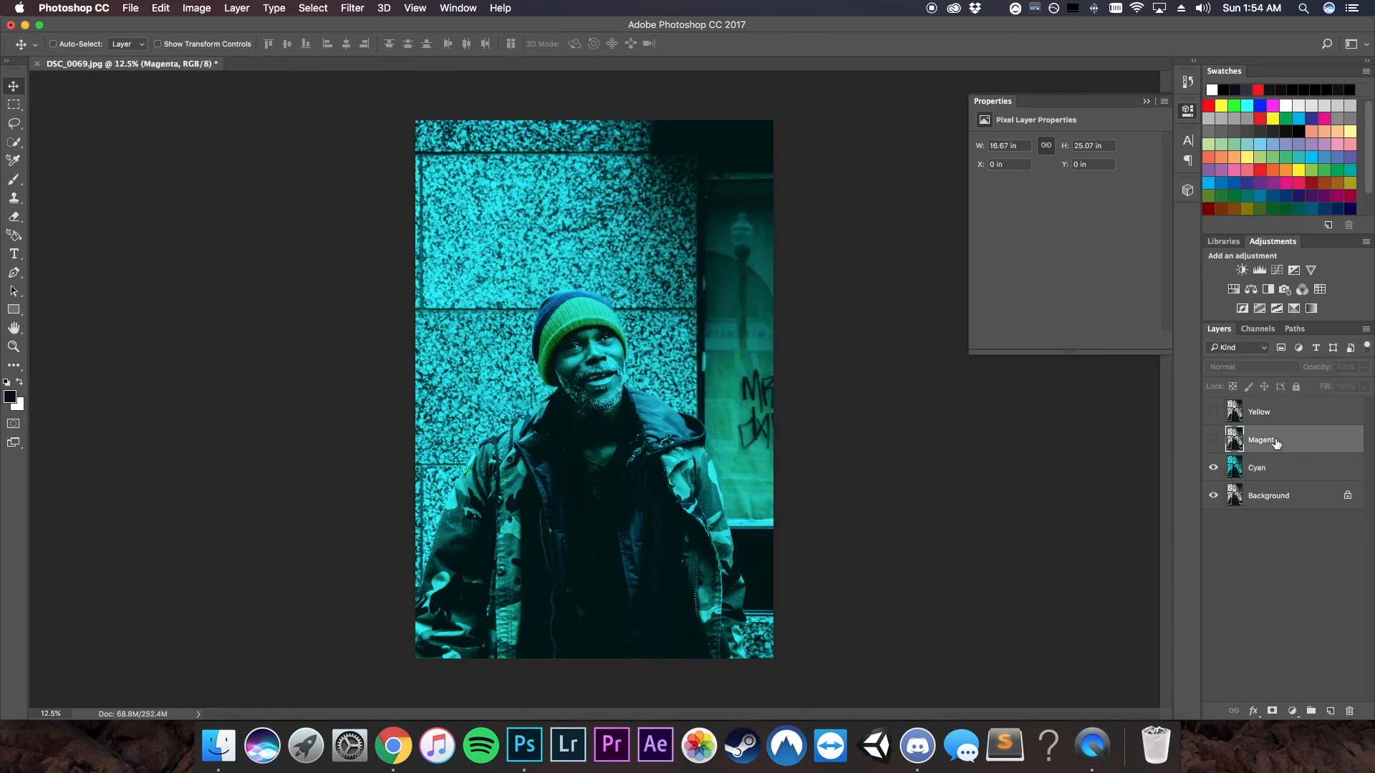
pyautogui.click(1214, 441)
pyautogui.rightClick(1278, 438)
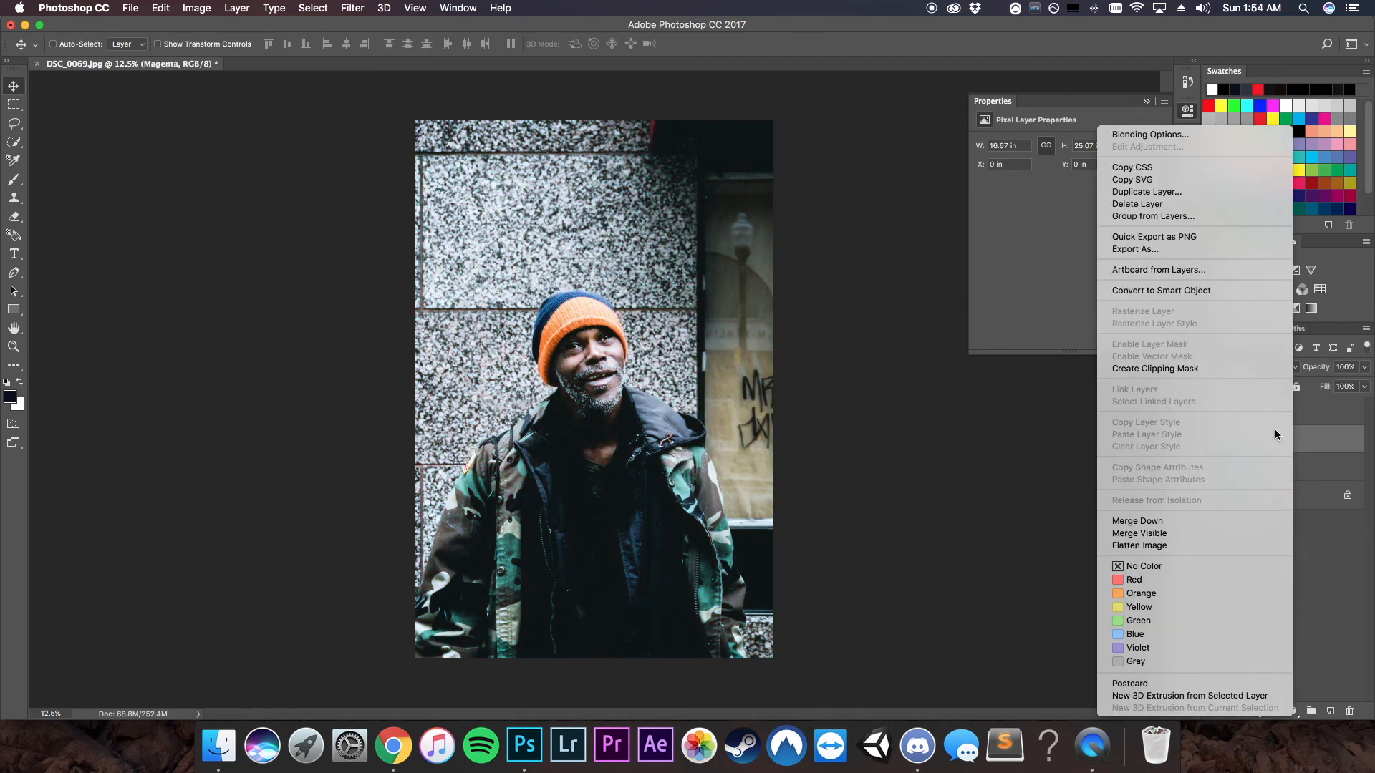
pyautogui.click(1330, 413)
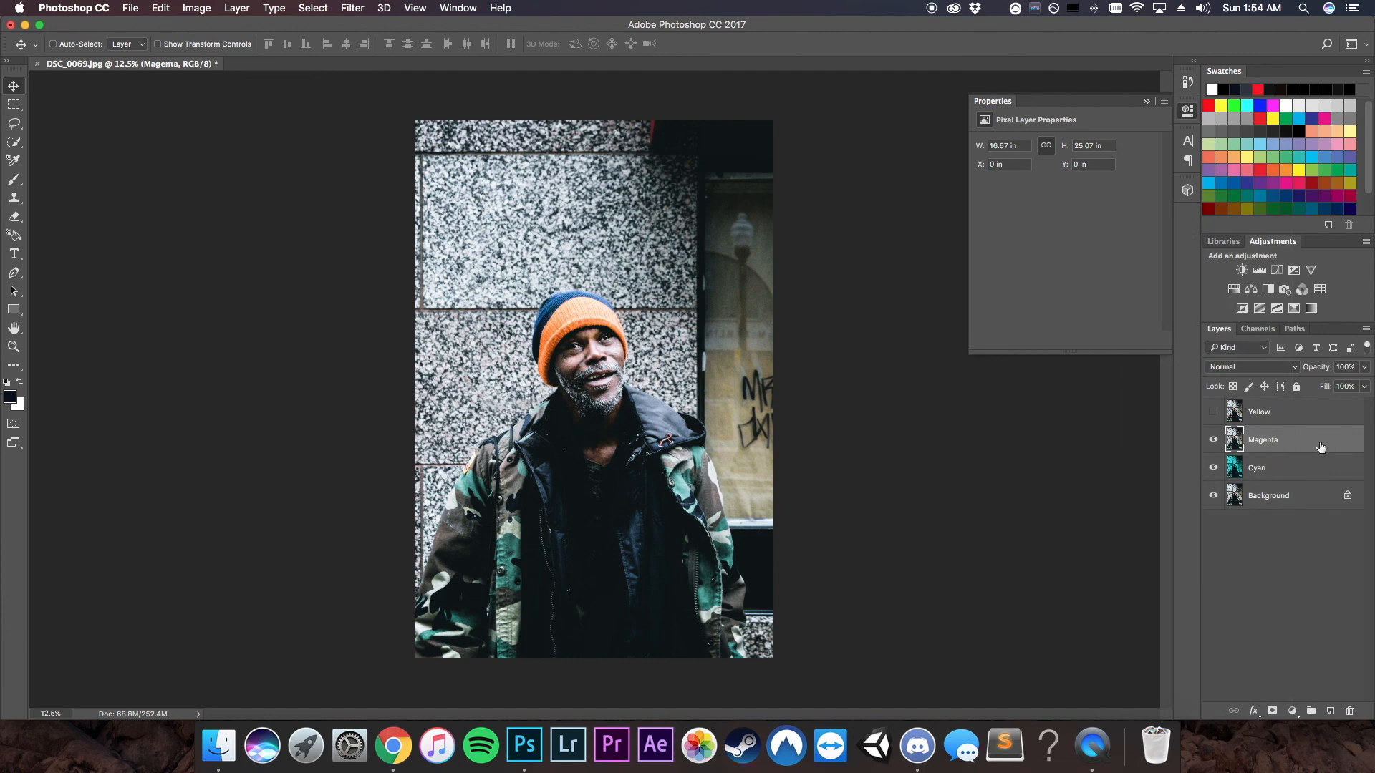
pyautogui.press('super+l')
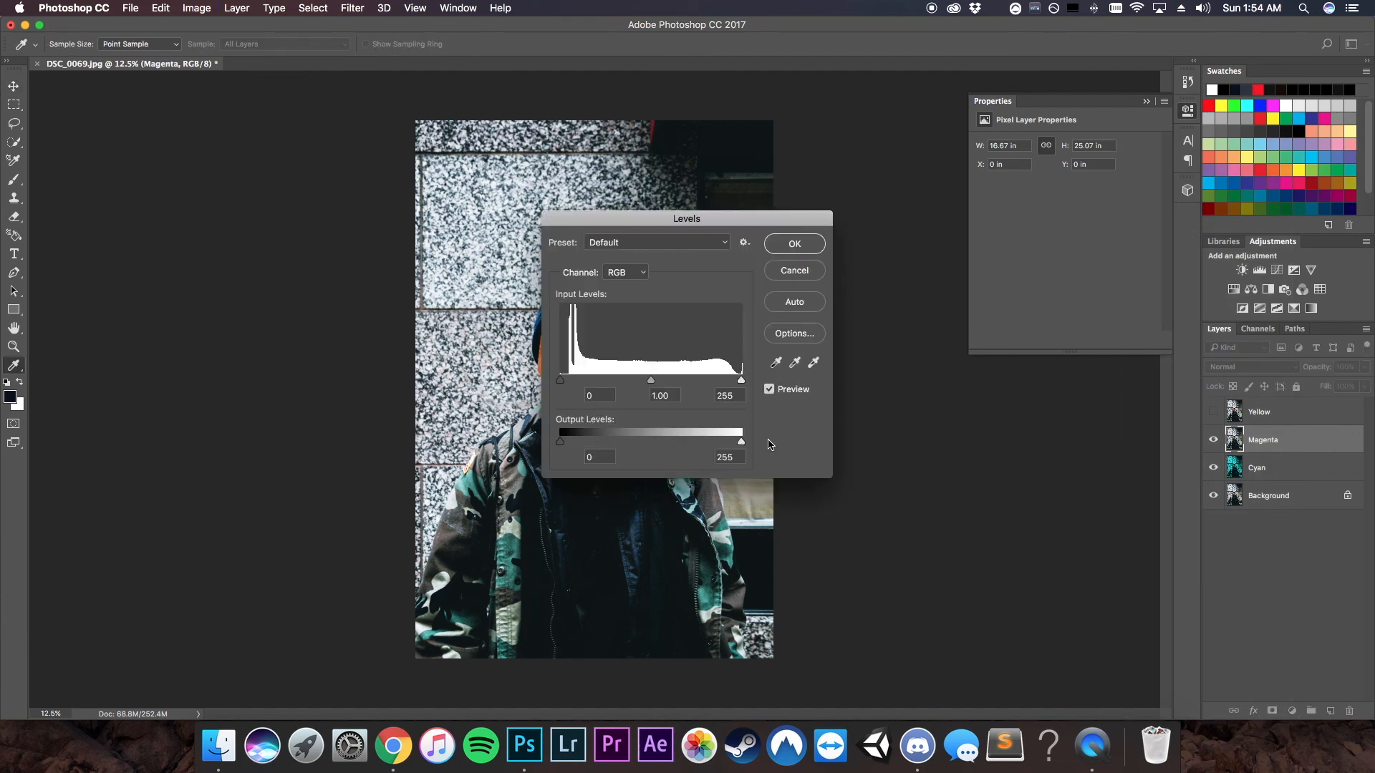
pyautogui.click(643, 273)
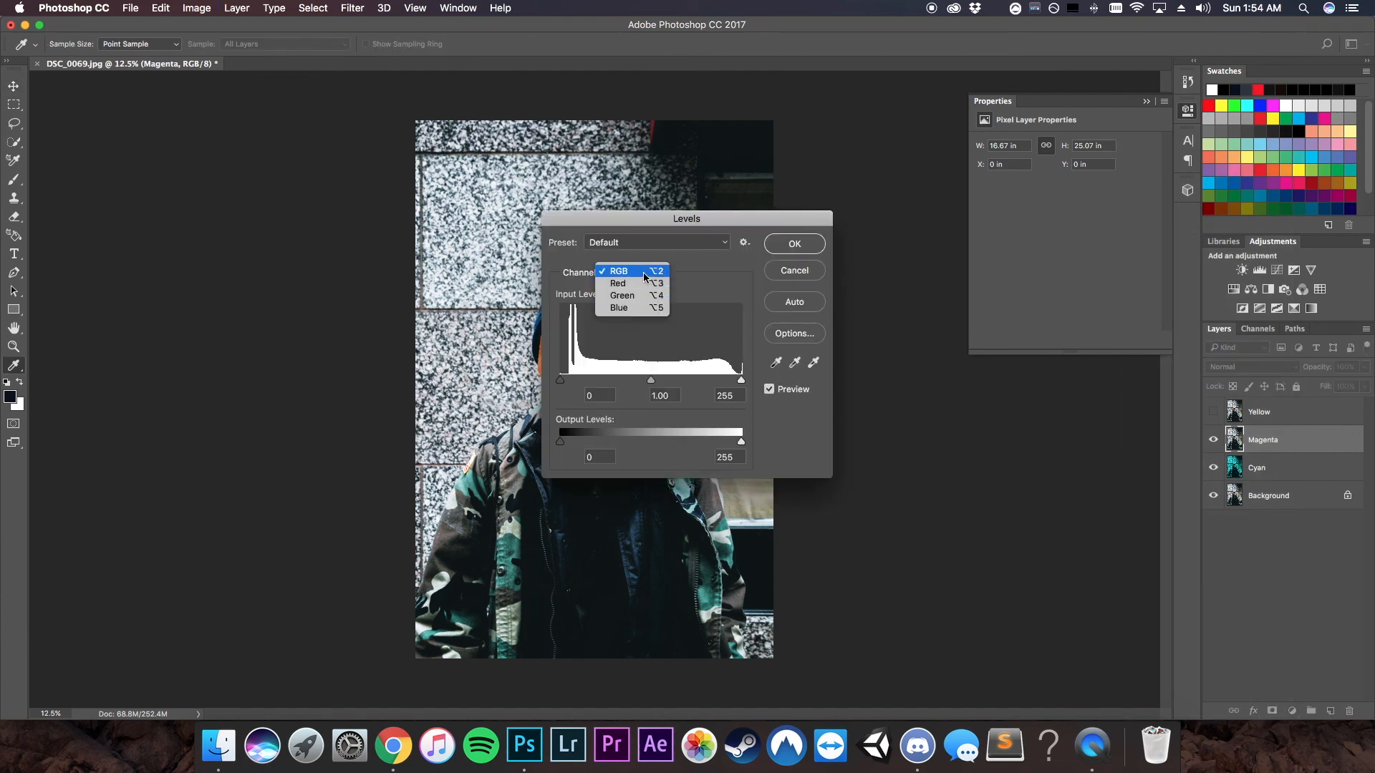
pyautogui.click(643, 295)
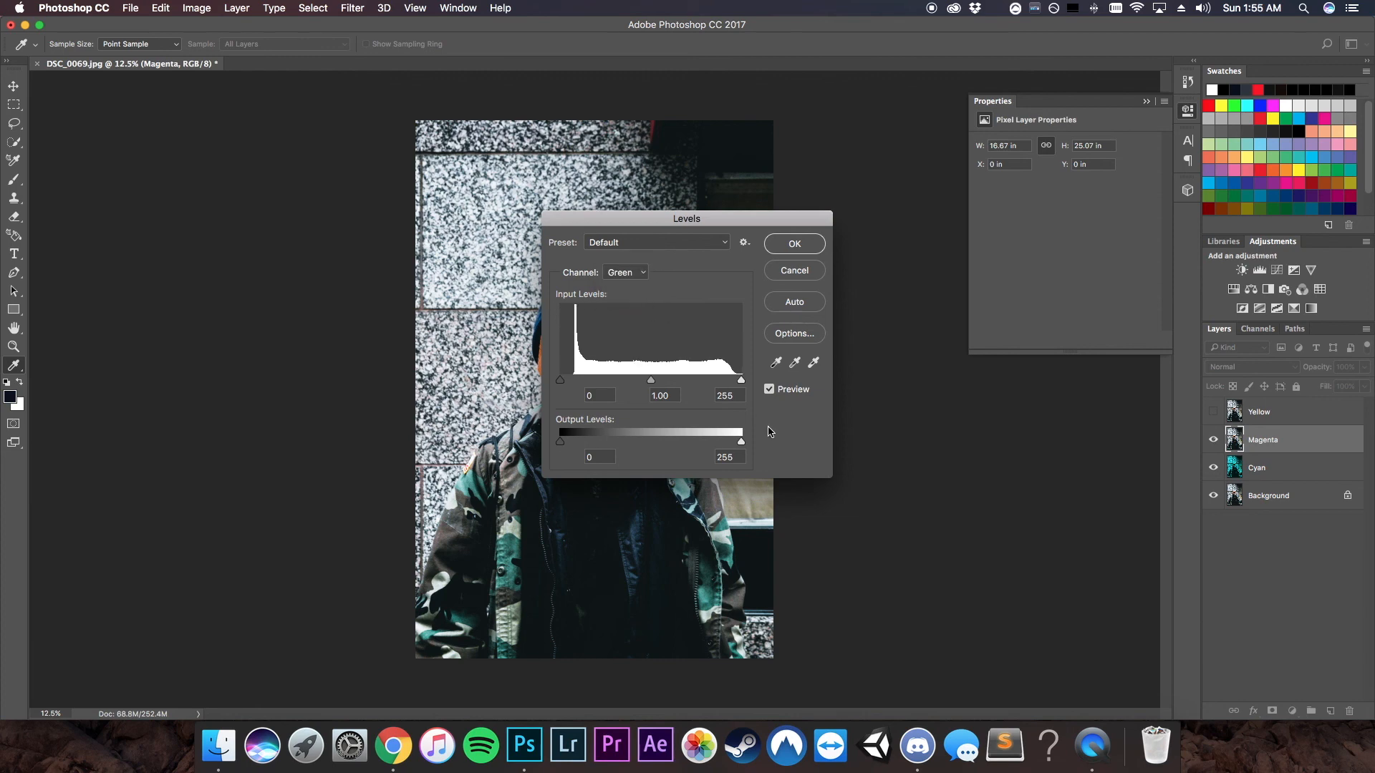
pyautogui.moveTo(741, 441); pyautogui.dragTo(487, 447)
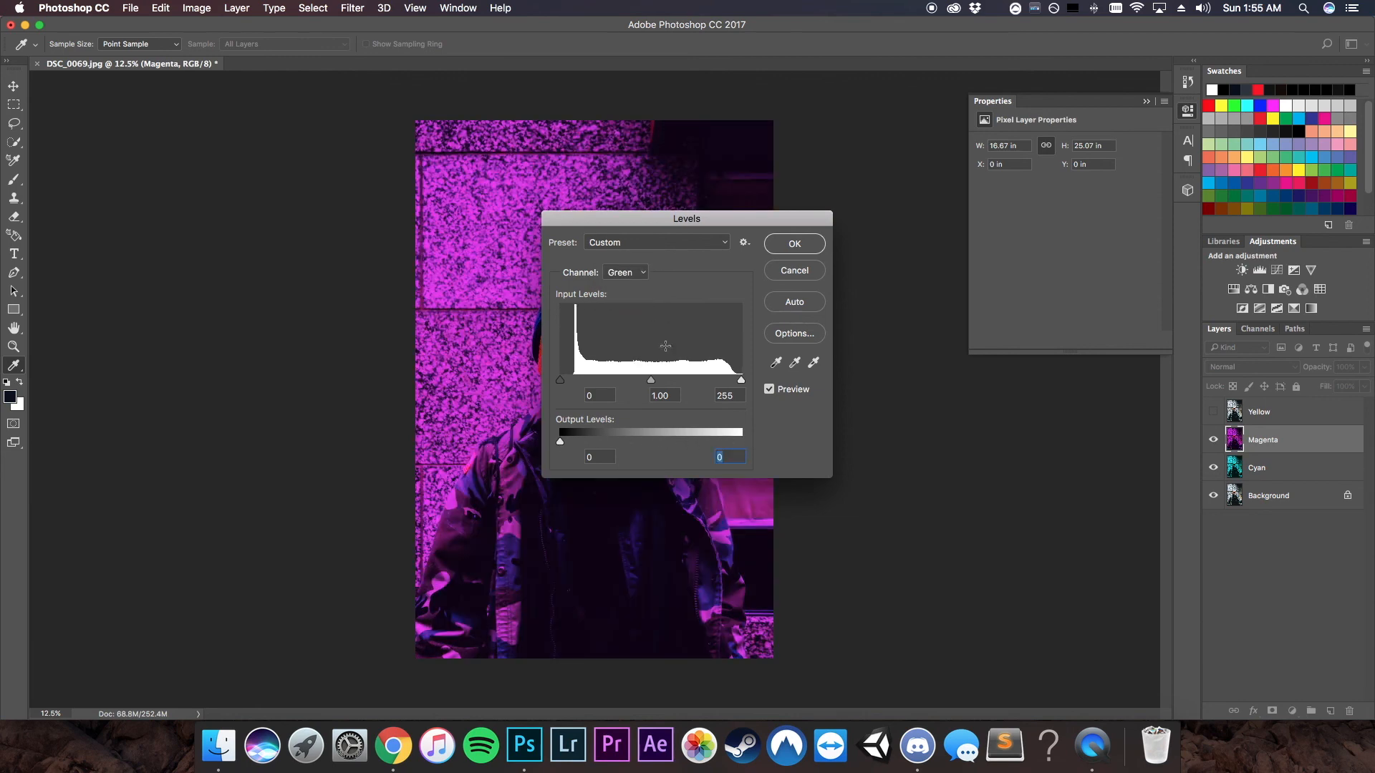
pyautogui.click(790, 250)
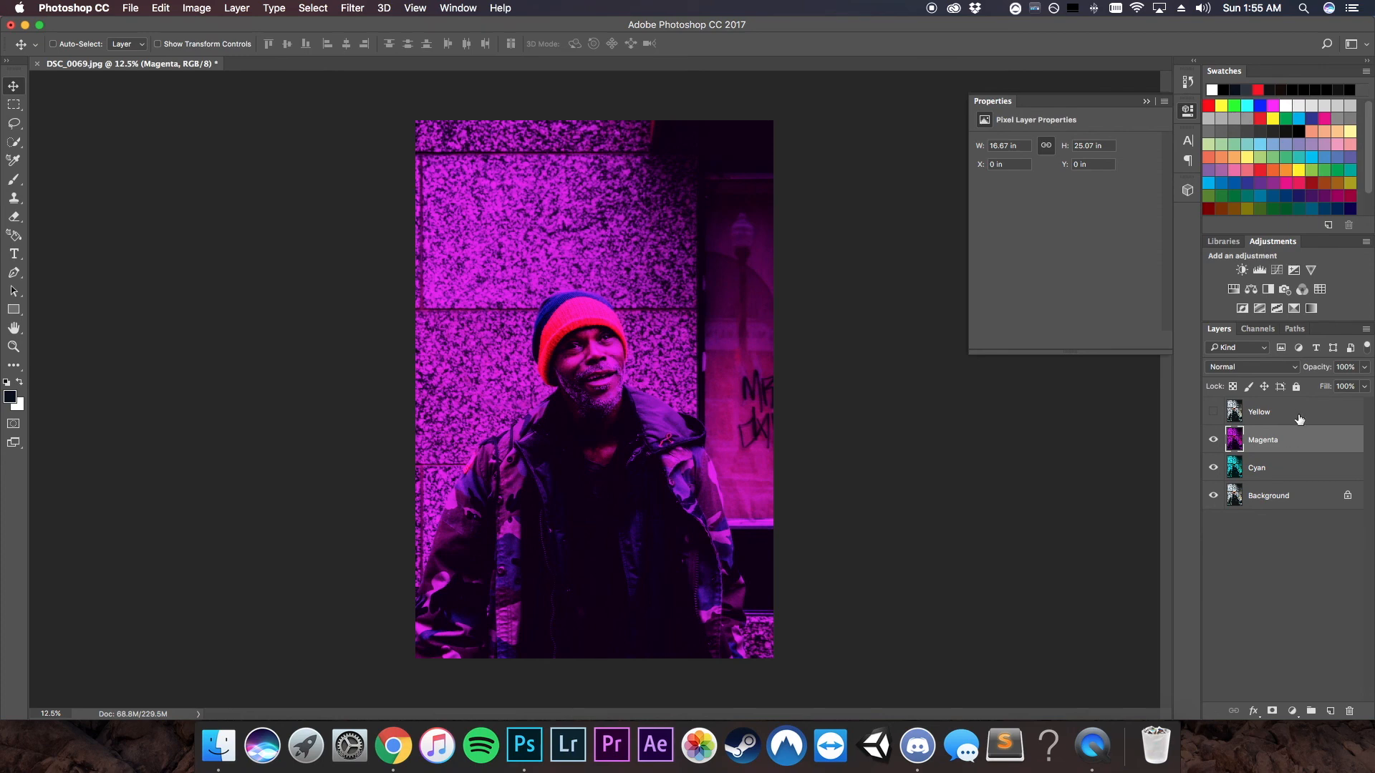
# Step: Show the Yellow layer and apply Levels to it with the Blue channel's maximum output at 0
pyautogui.click(1298, 421)
pyautogui.click(1212, 414)
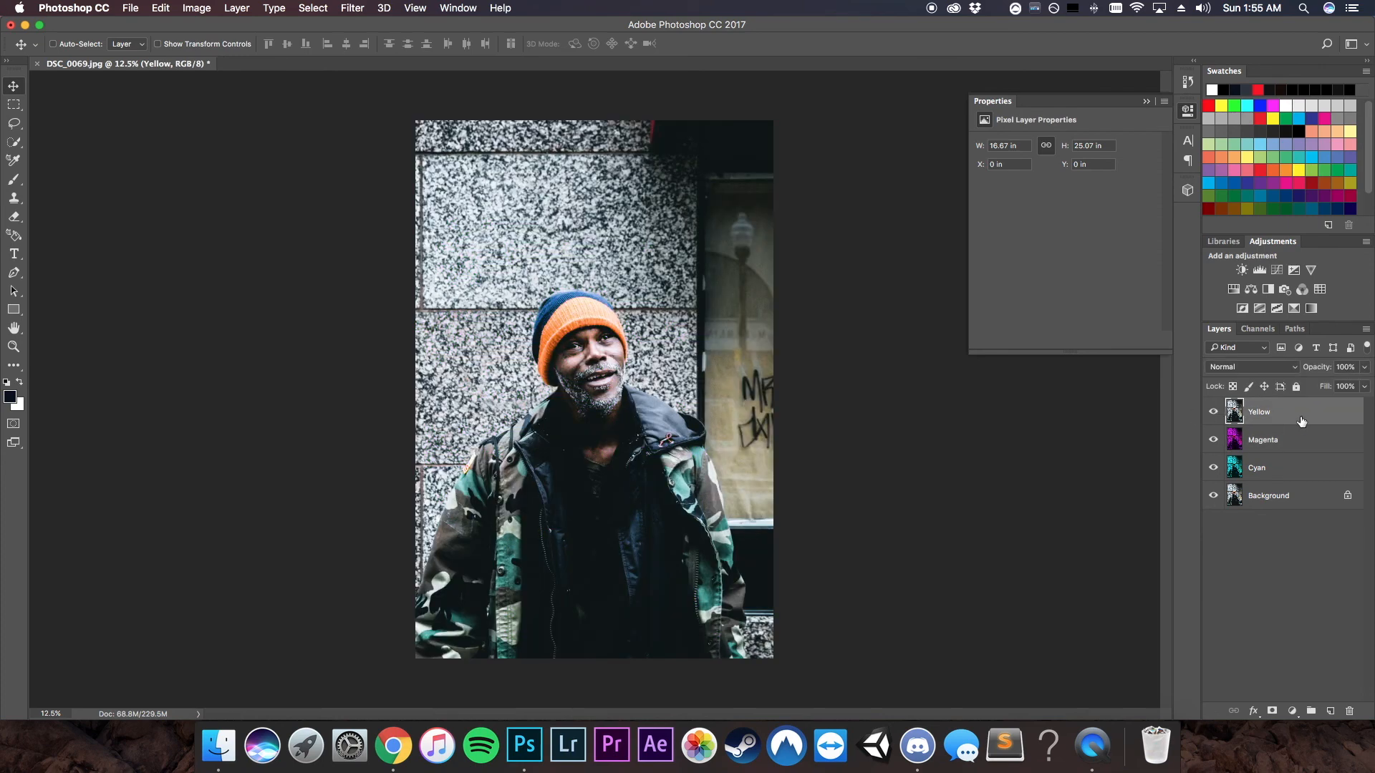
pyautogui.press('super+l')
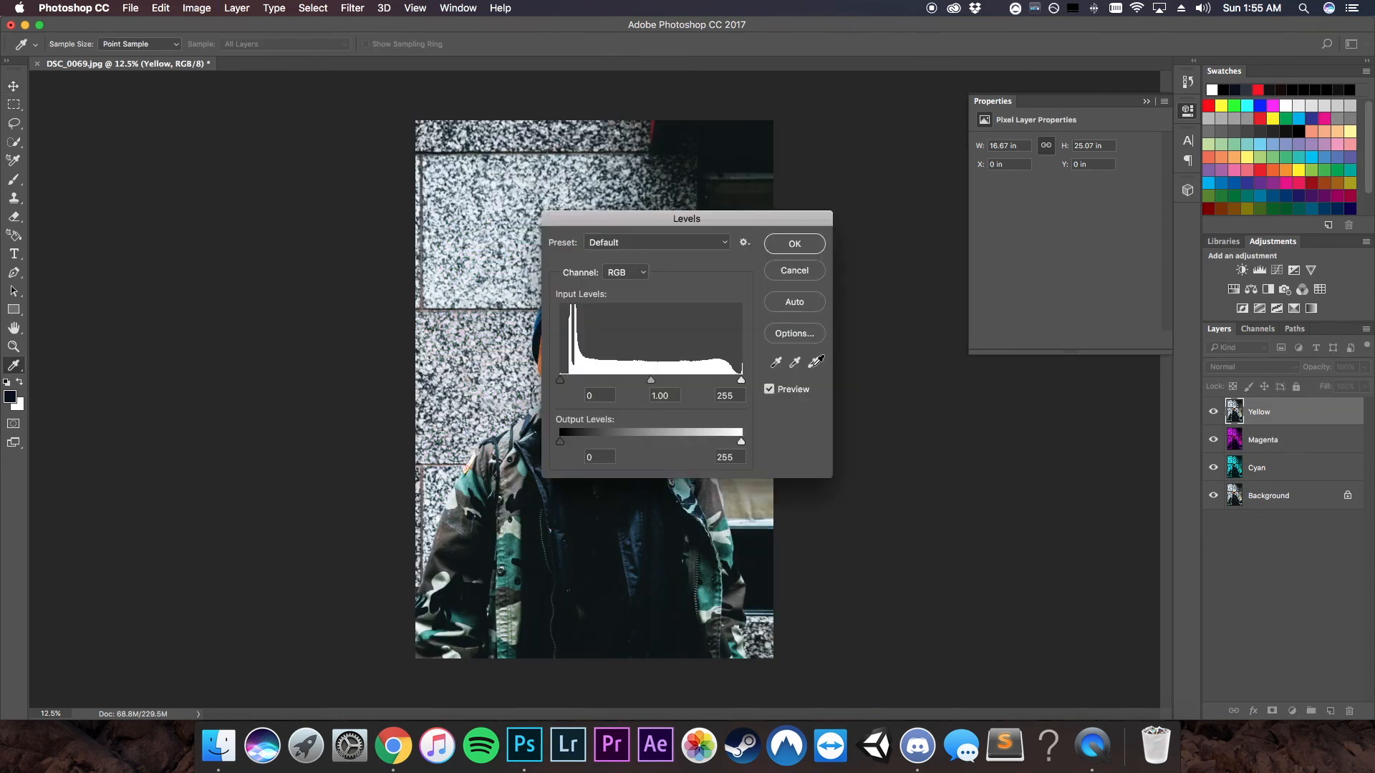
pyautogui.click(636, 275)
pyautogui.click(643, 312)
pyautogui.moveTo(749, 443); pyautogui.dragTo(363, 430)
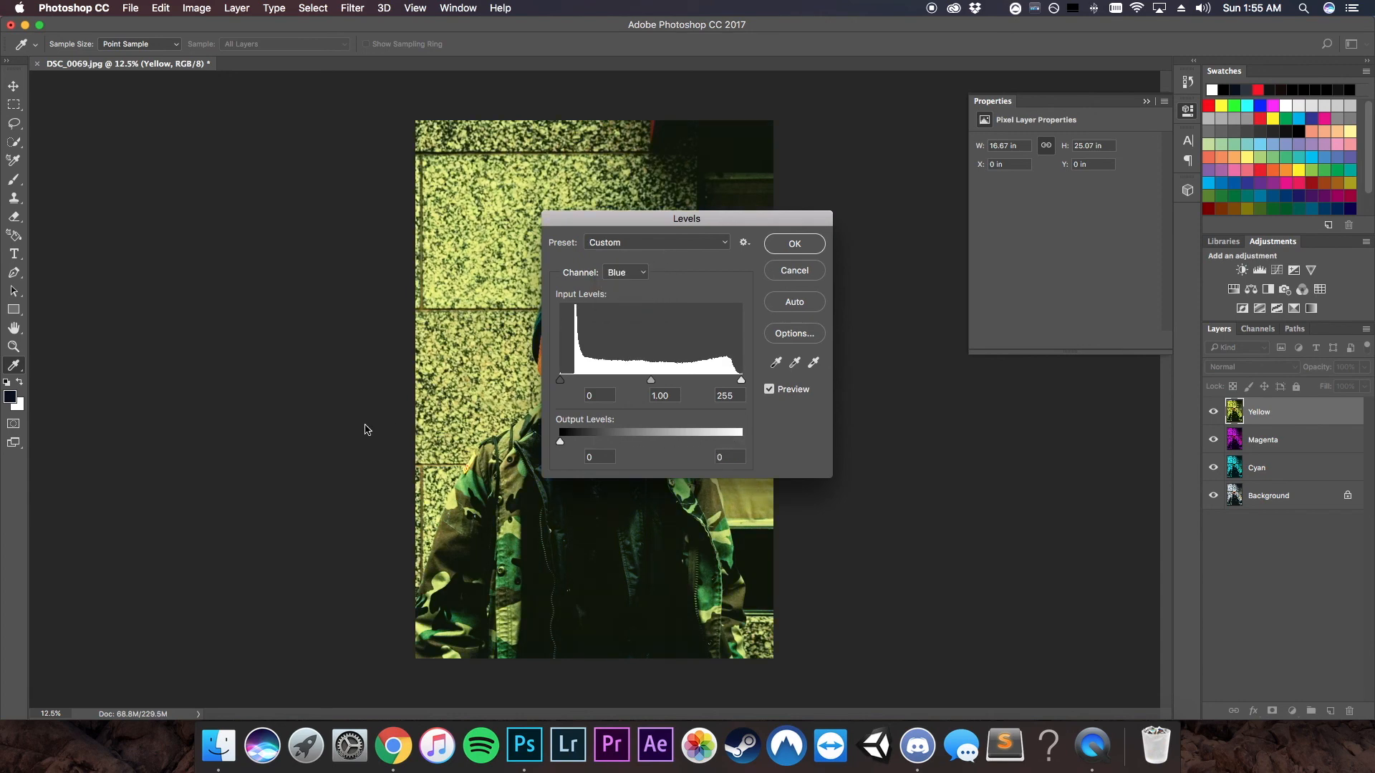
pyautogui.click(795, 244)
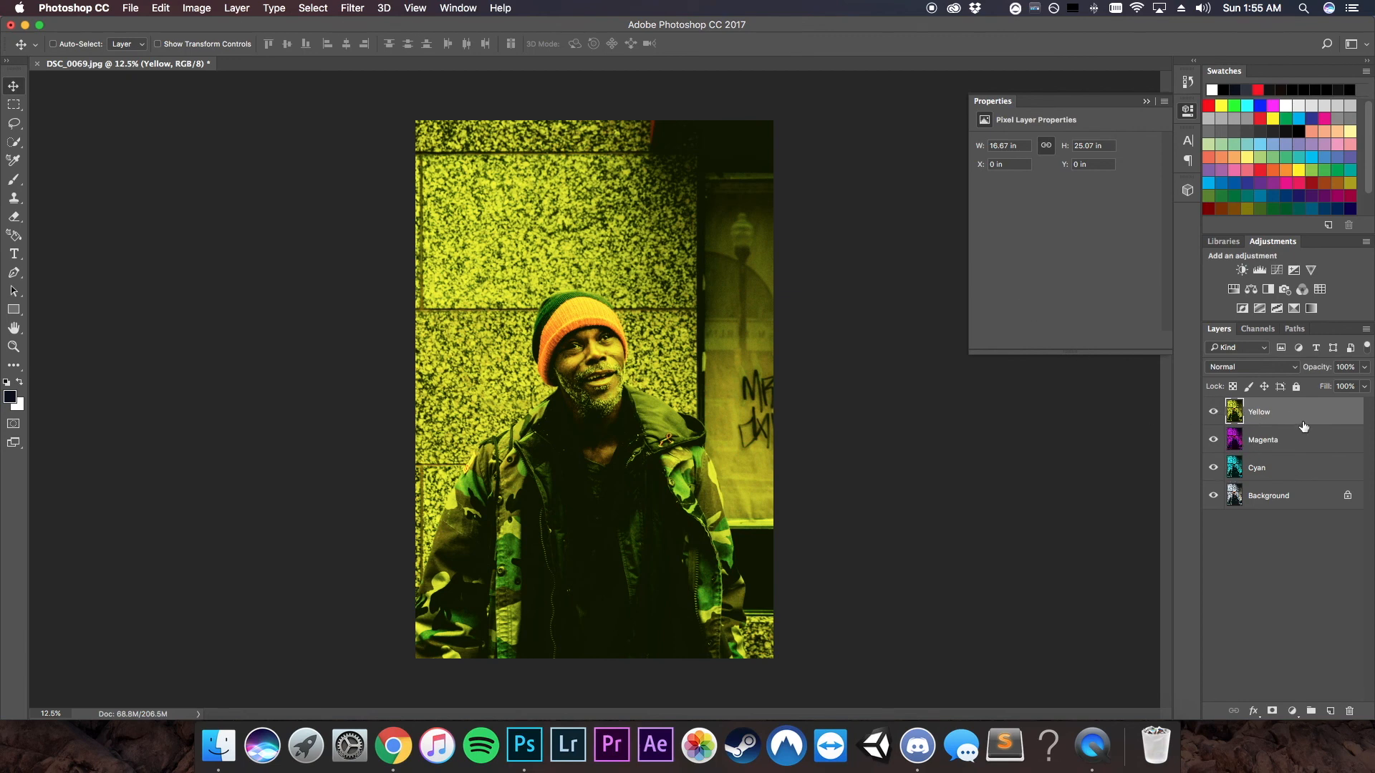
# Step: Convert the Cyan, Magenta and Yellow layers each into its own smart object
pyautogui.click(1302, 443)
pyautogui.click(1294, 465)
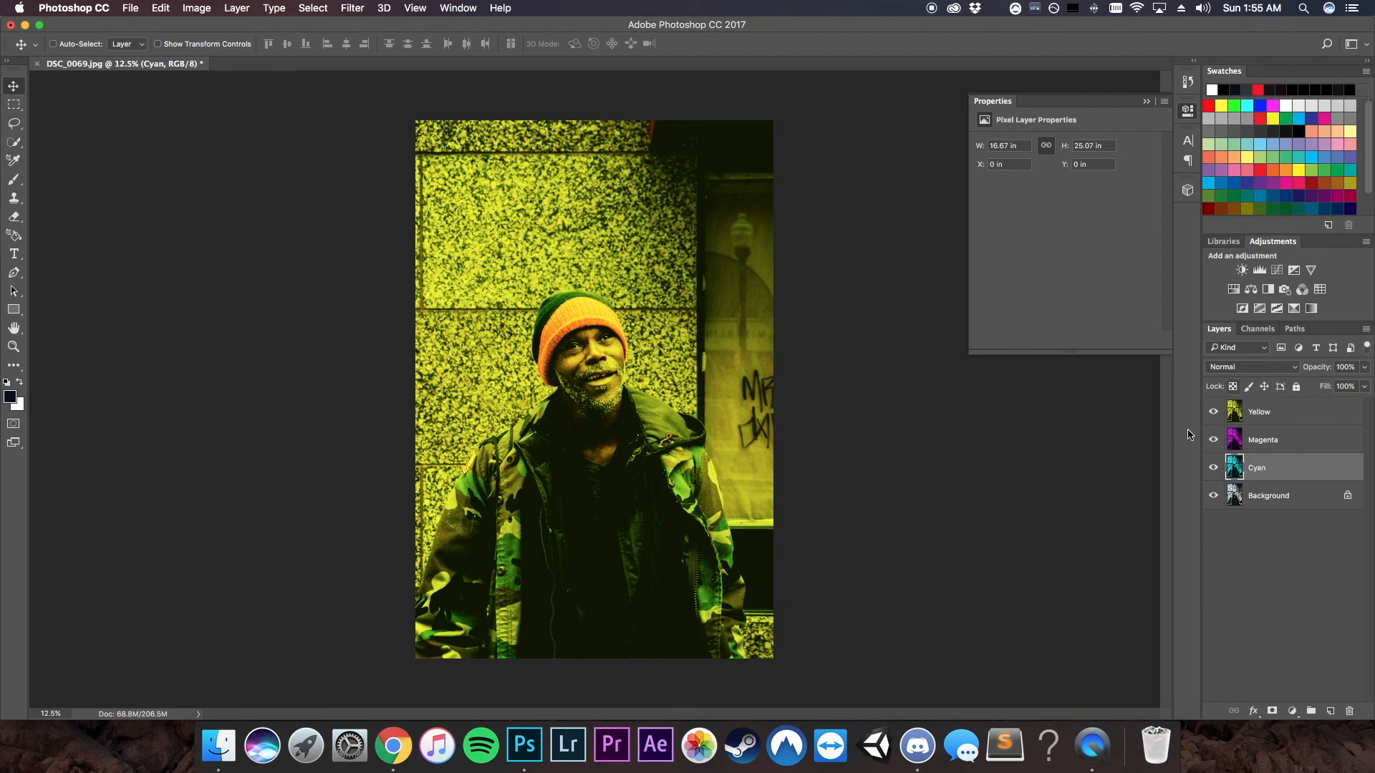
pyautogui.rightClick(1281, 471)
pyautogui.click(1177, 291)
pyautogui.keyDown('shift'); pyautogui.click(1307, 441); pyautogui.keyUp('shift')
pyautogui.rightClick(1307, 444)
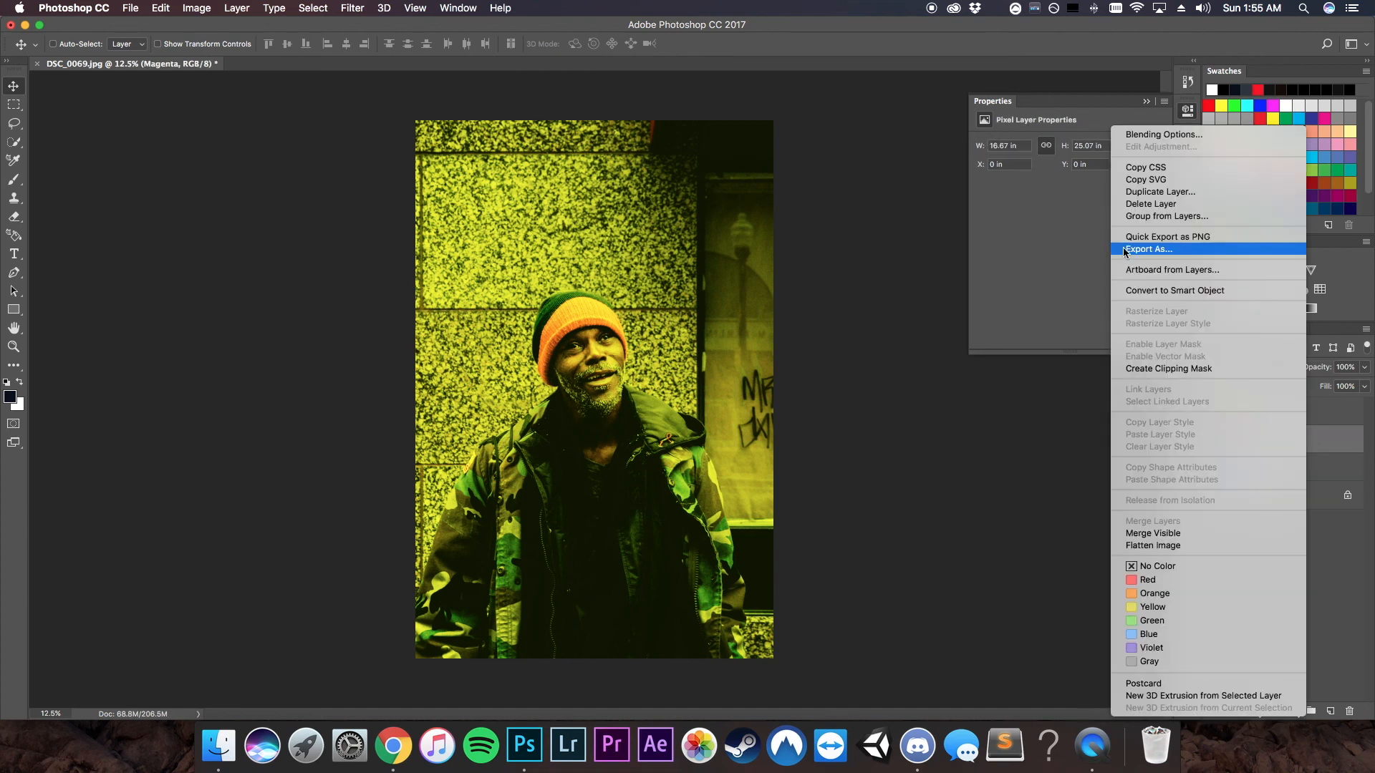
pyautogui.click(1174, 290)
pyautogui.click(1303, 415)
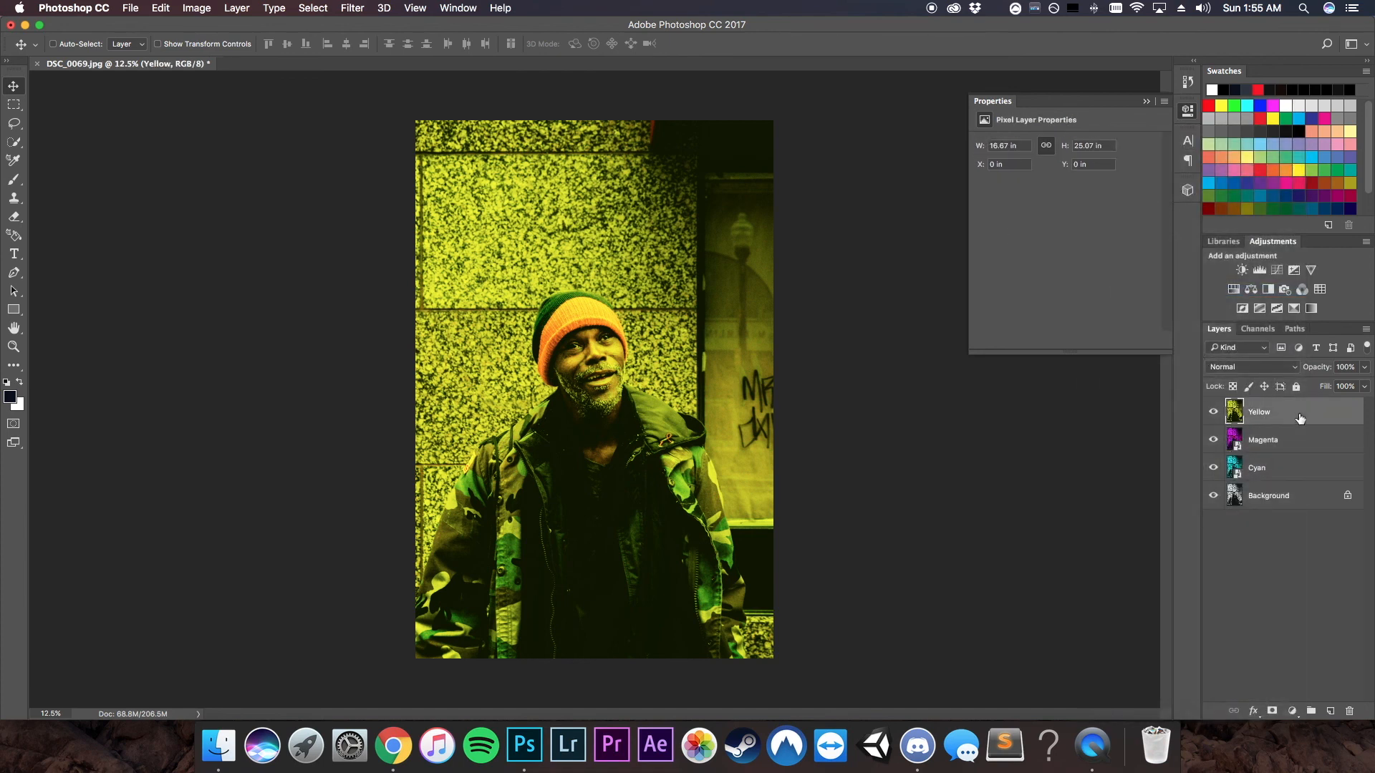
pyautogui.rightClick(1303, 415)
pyautogui.click(1189, 291)
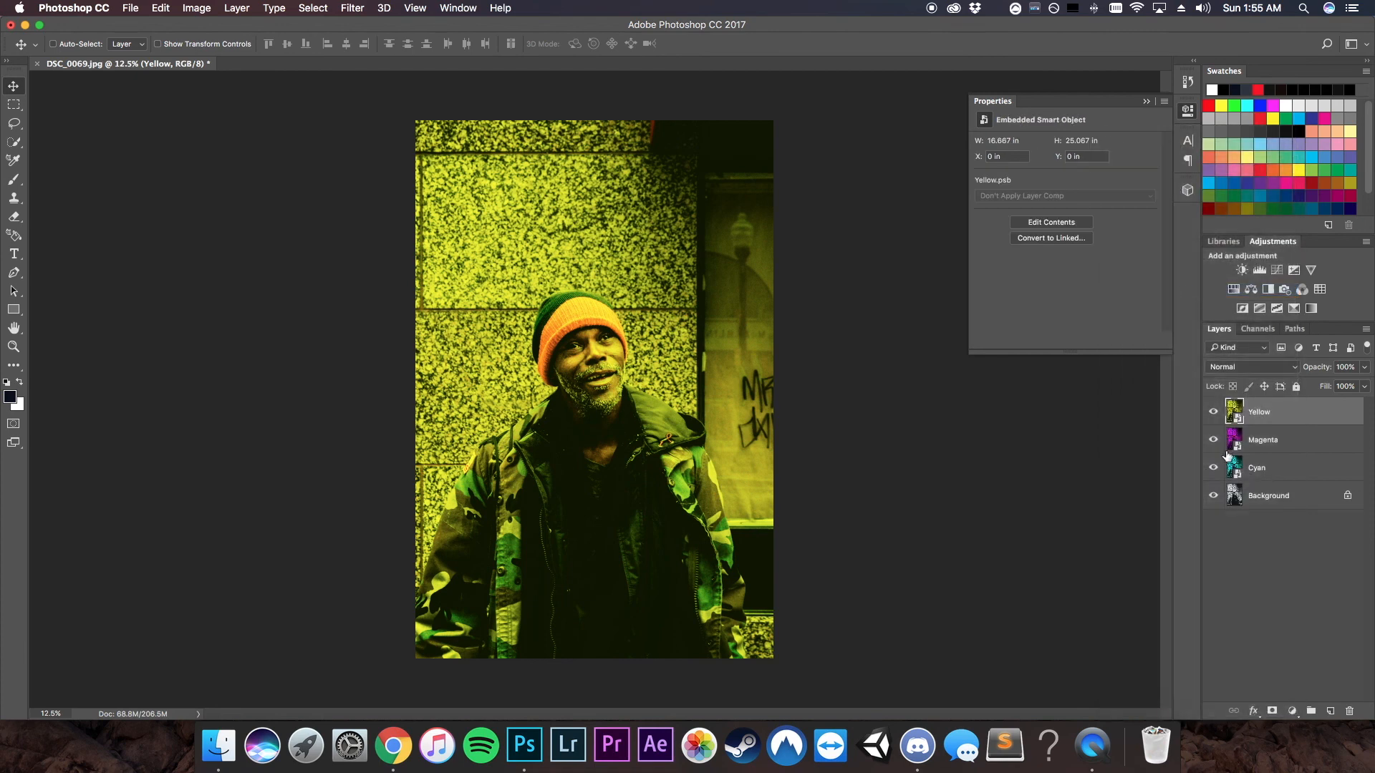
# Step: Hide the Yellow and Magenta layers and start a Wave distortion on the Cyan layer with 5 generators and the Square type
pyautogui.moveTo(1212, 412); pyautogui.dragTo(1215, 452)
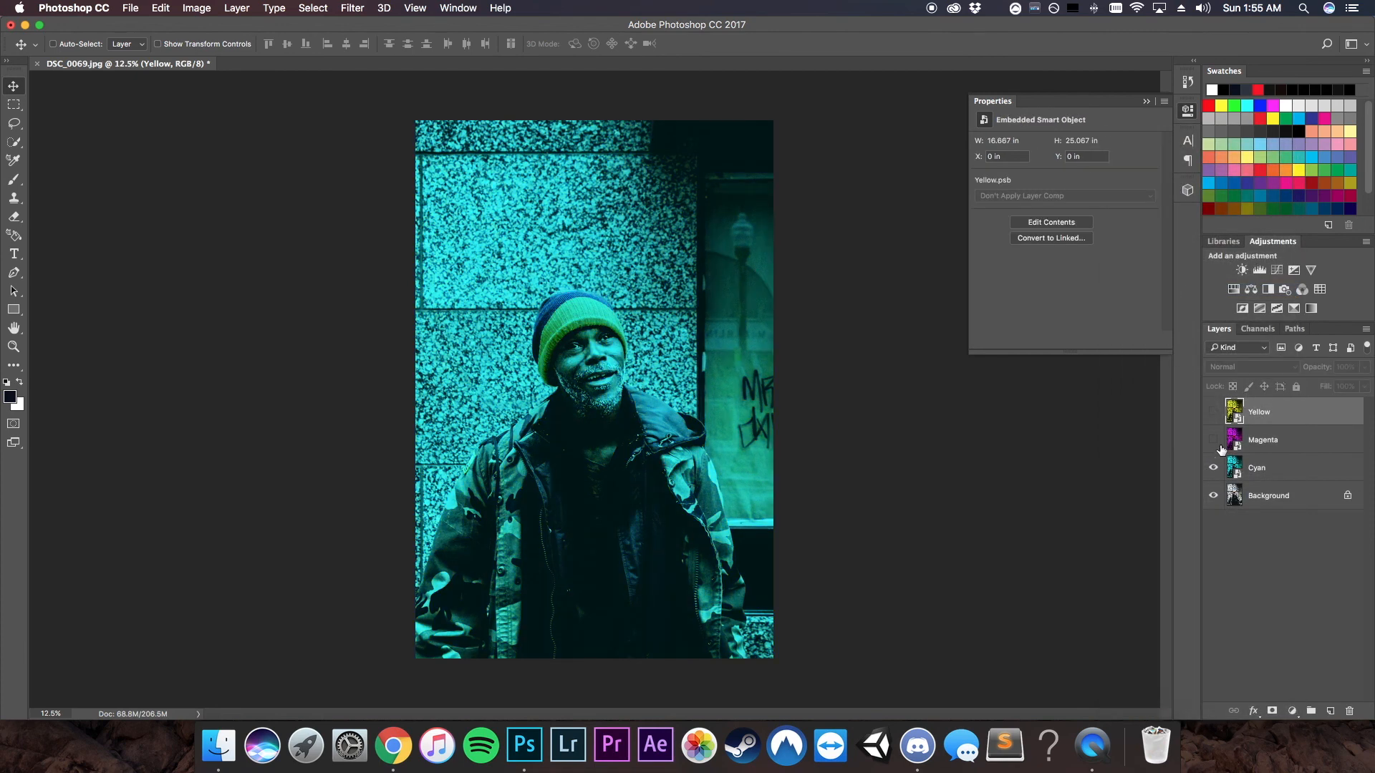
pyautogui.click(1263, 476)
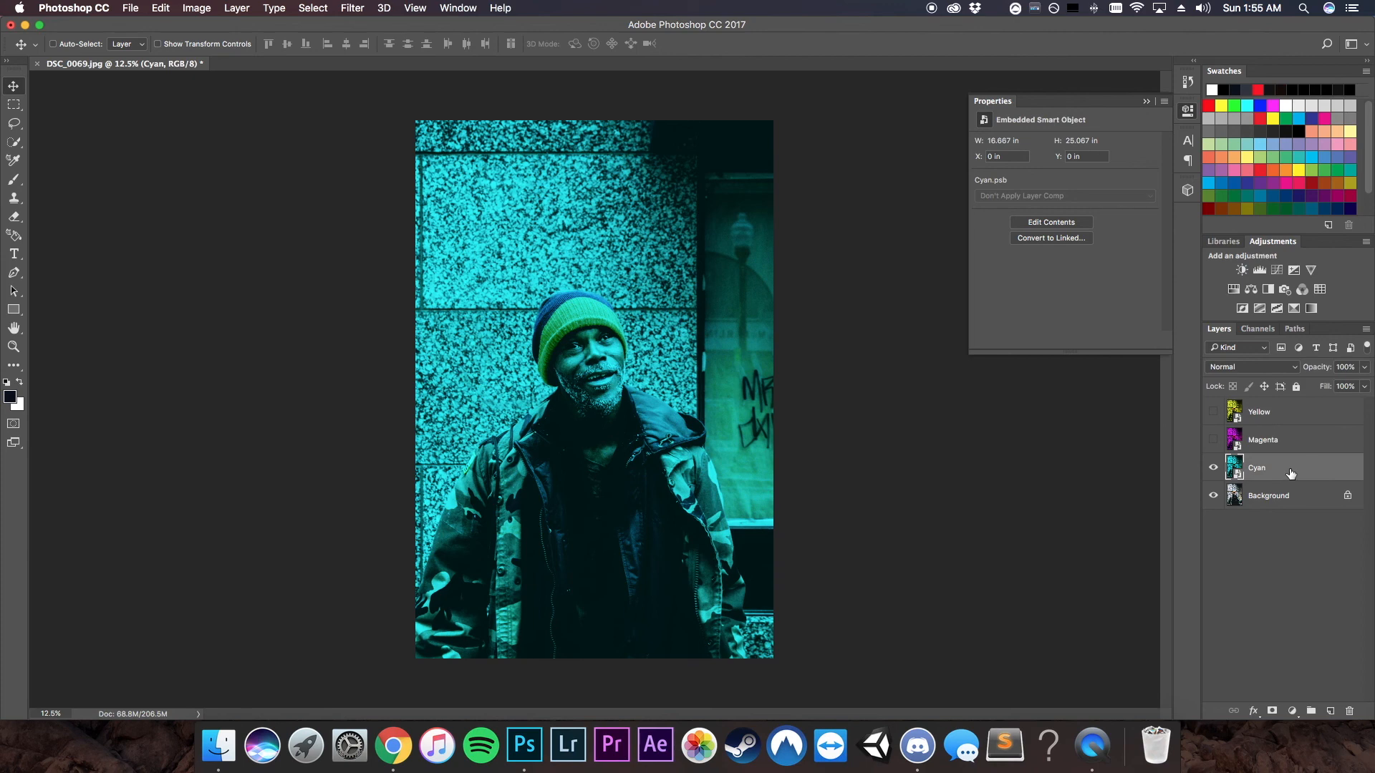
pyautogui.click(353, 8)
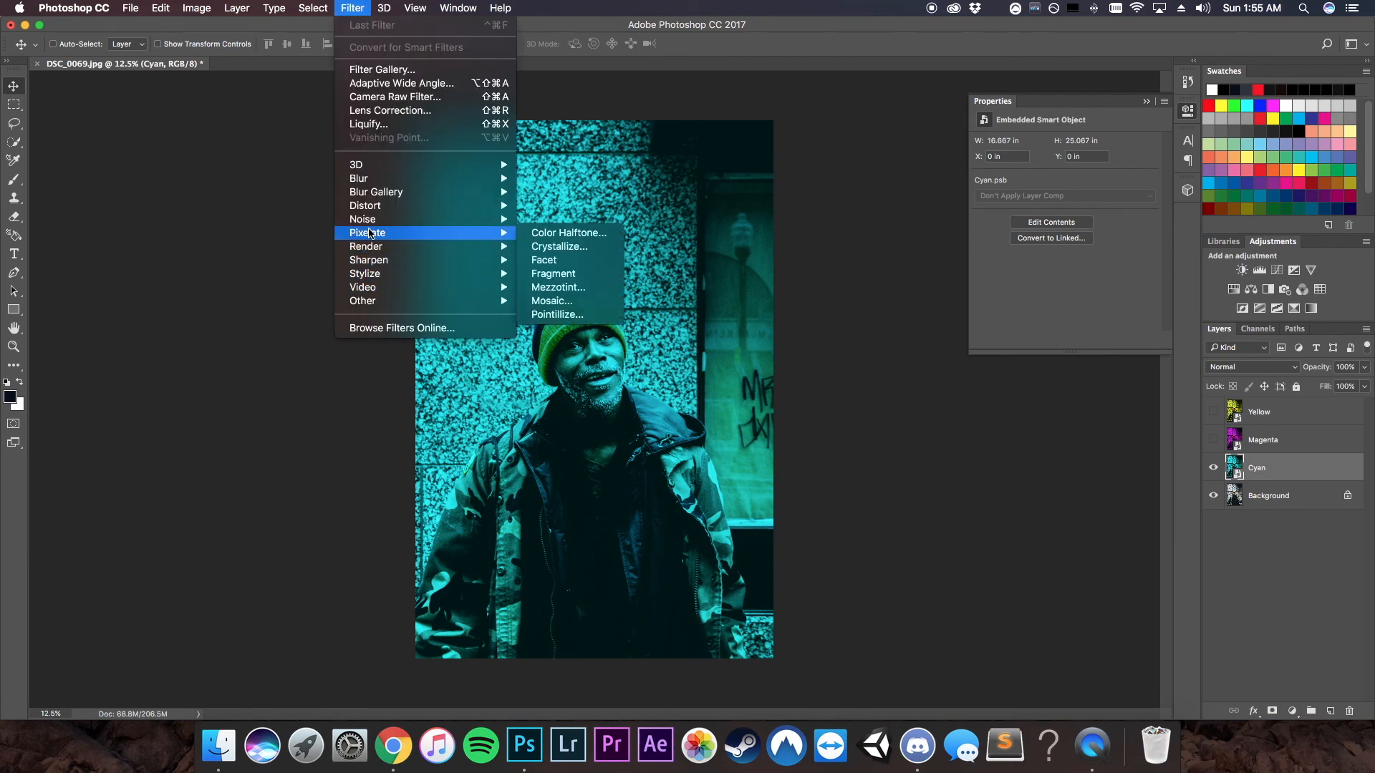
pyautogui.moveTo(370, 211)
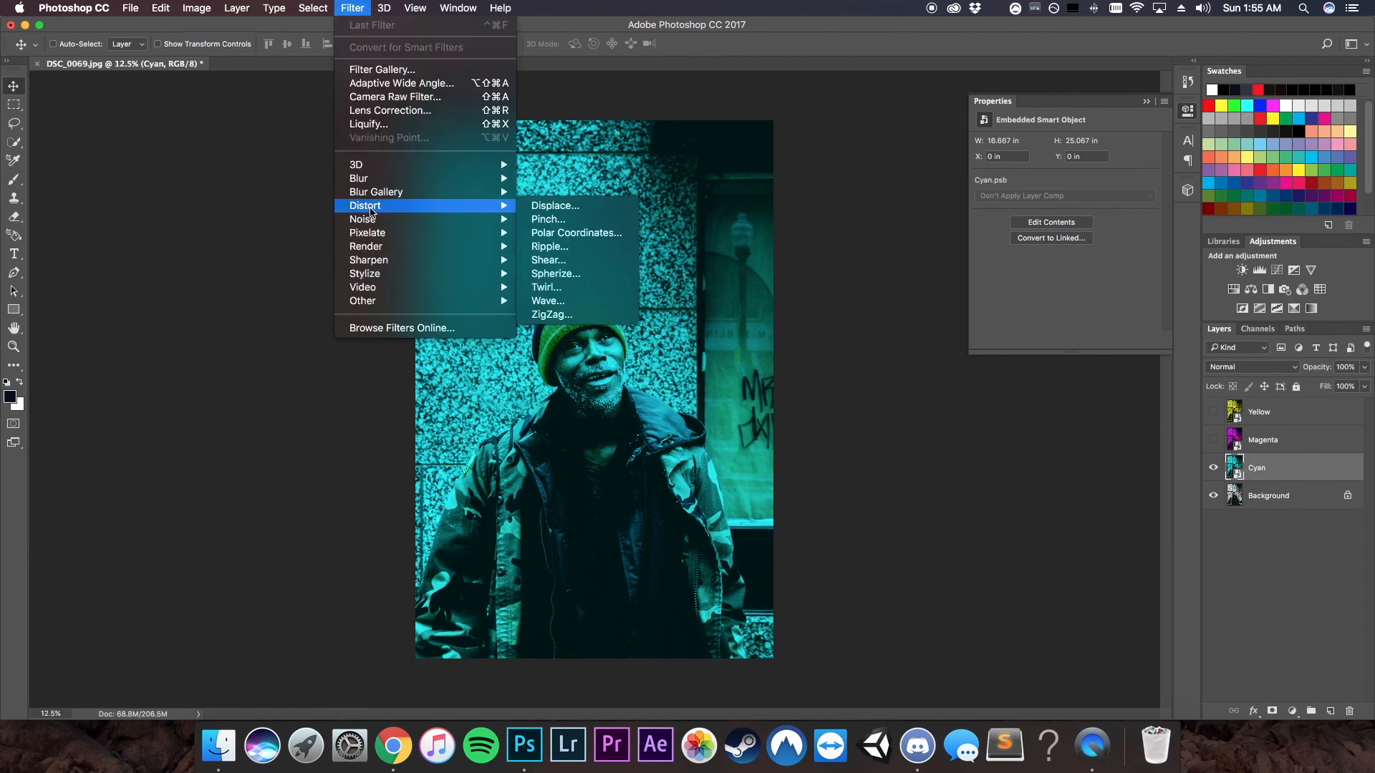
pyautogui.click(573, 301)
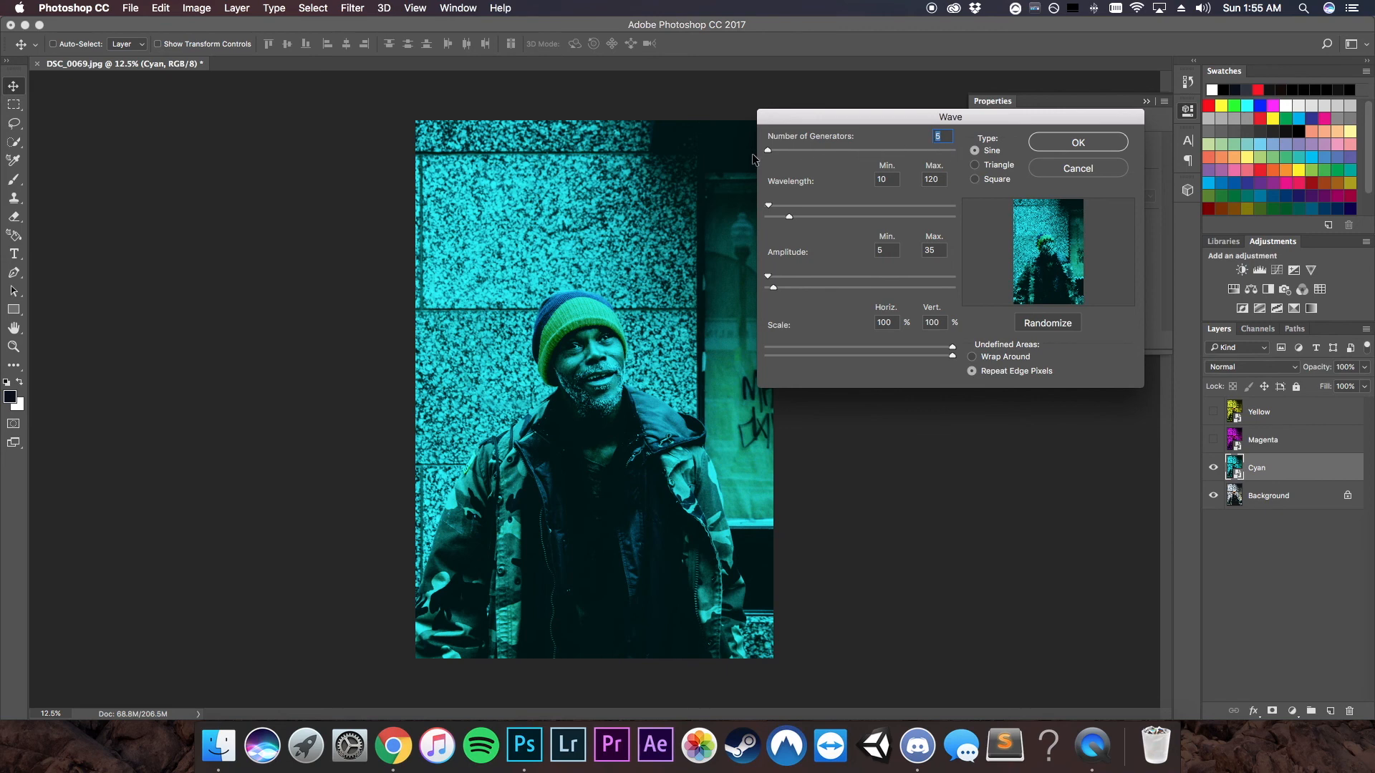
pyautogui.moveTo(768, 151); pyautogui.dragTo(765, 181)
pyautogui.write('5')
pyautogui.click(973, 180)
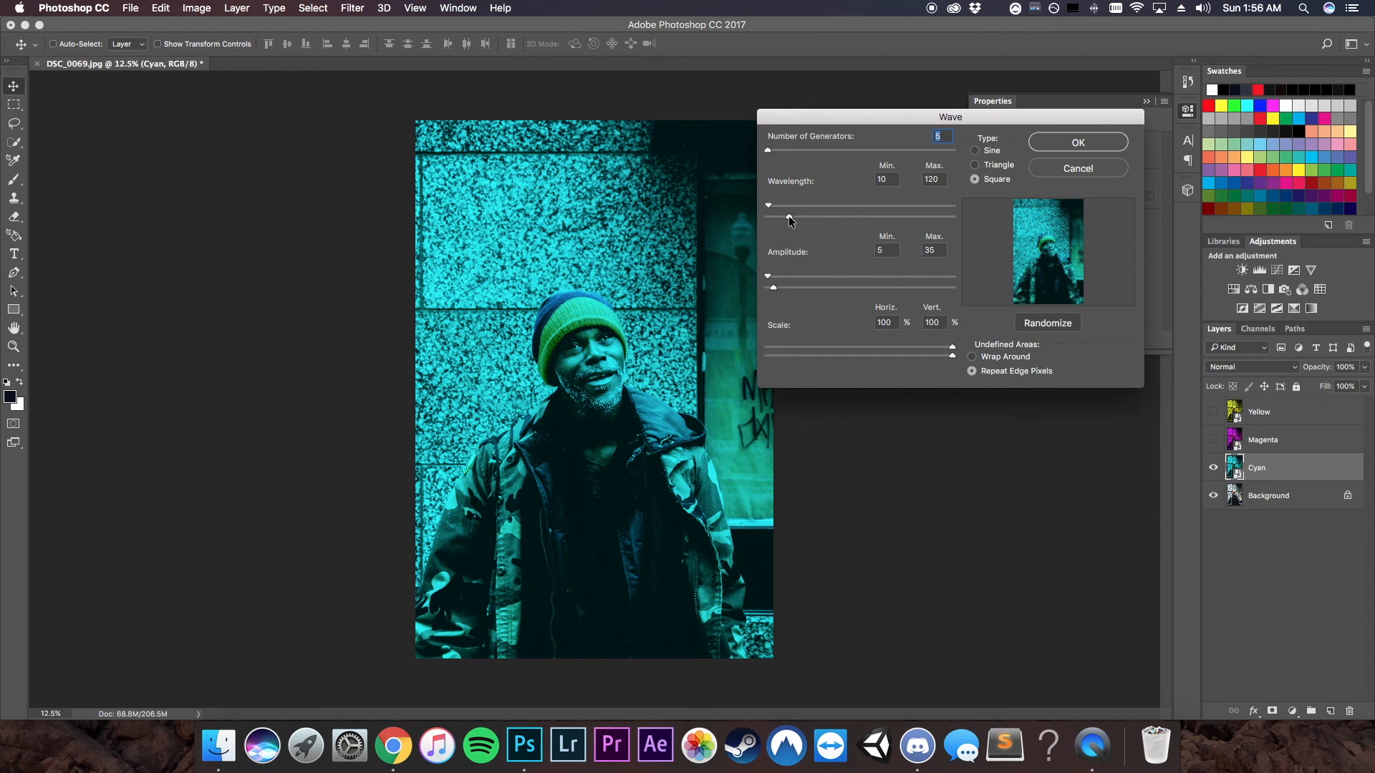
# Step: Apply the Cyan layer's Wave distortion with wavelength 74–198, amplitude 13–71, scale 7% horizontal and 1% vertical, and a randomized pattern
pyautogui.moveTo(788, 217)
pyautogui.mouseDown()
pyautogui.moveTo(811, 215)
pyautogui.moveTo(789, 201)
pyautogui.moveTo(805, 217)
pyautogui.mouseUp()
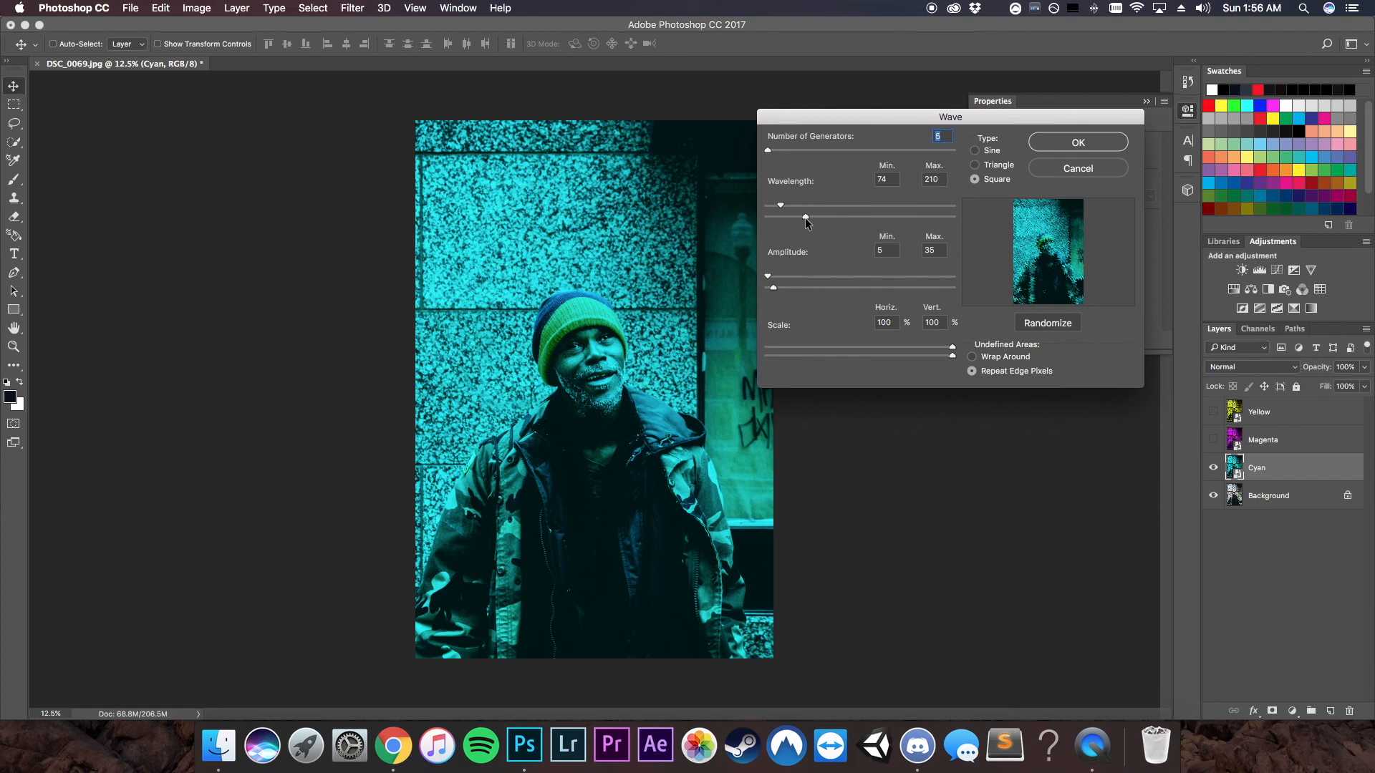
pyautogui.moveTo(774, 288)
pyautogui.mouseDown()
pyautogui.moveTo(788, 290)
pyautogui.moveTo(770, 279)
pyautogui.mouseUp()
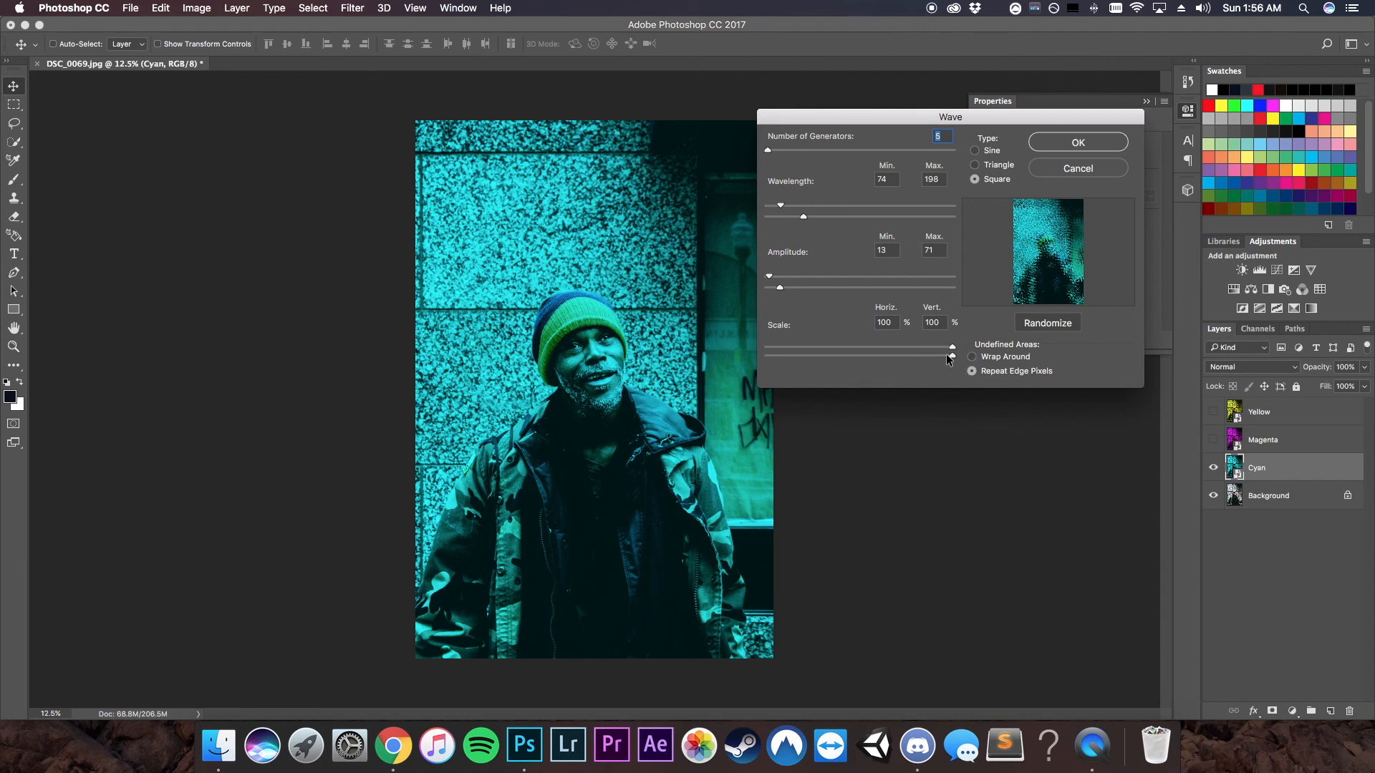
pyautogui.moveTo(953, 353); pyautogui.dragTo(948, 353)
pyautogui.moveTo(879, 351); pyautogui.dragTo(787, 357)
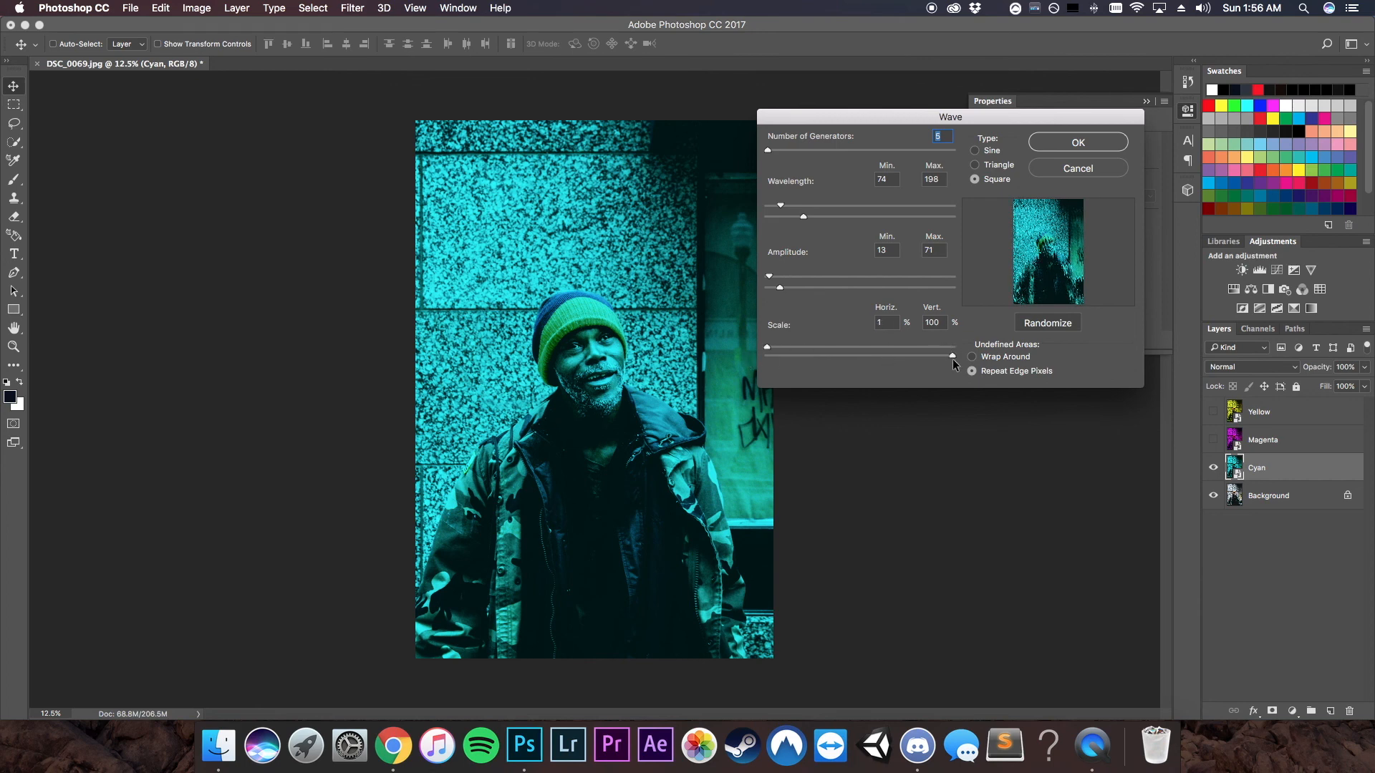
pyautogui.moveTo(951, 356); pyautogui.dragTo(796, 356)
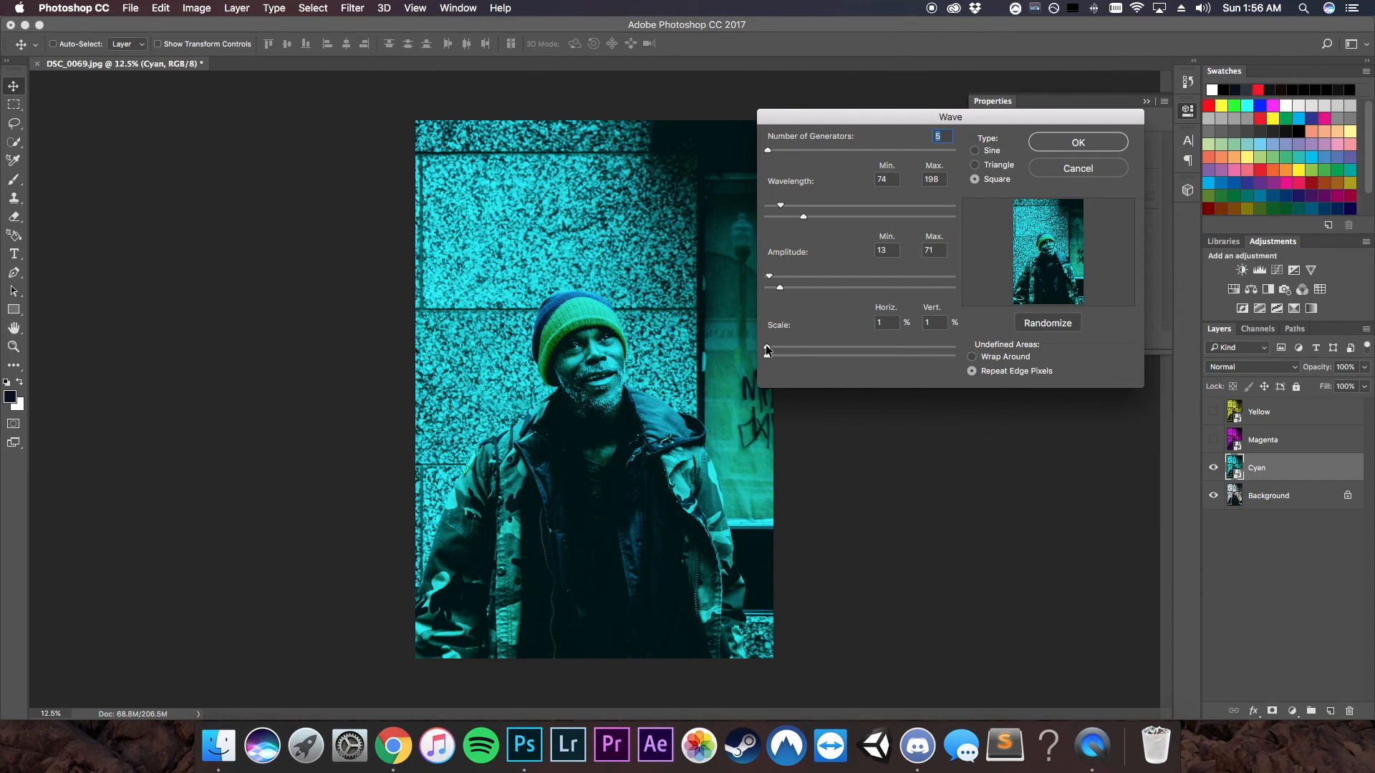
pyautogui.moveTo(766, 345); pyautogui.dragTo(767, 346)
pyautogui.click(1060, 322)
pyautogui.click(1097, 143)
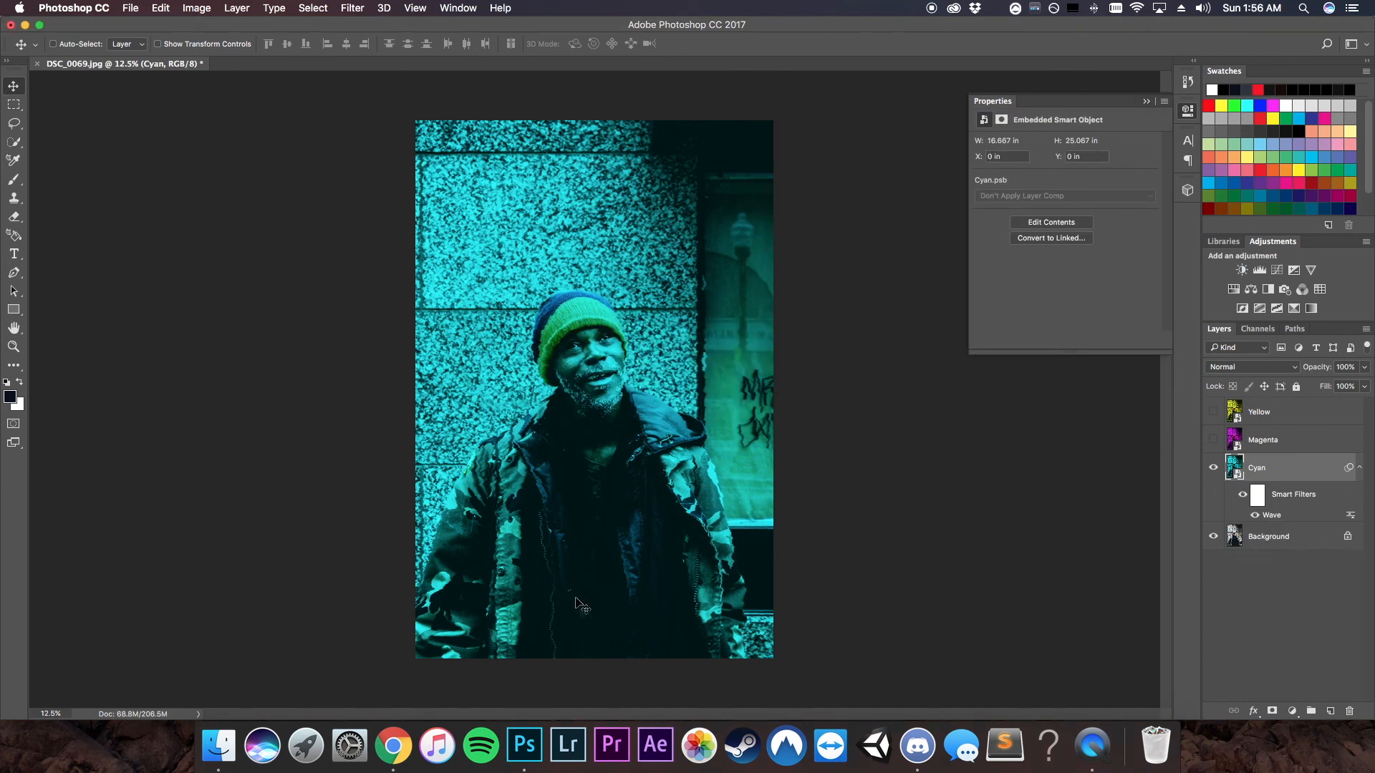
# Step: Strengthen the Cyan layer's Wave smart filter to wavelength 217–541 and amplitude 155–391
pyautogui.doubleClick(1312, 517)
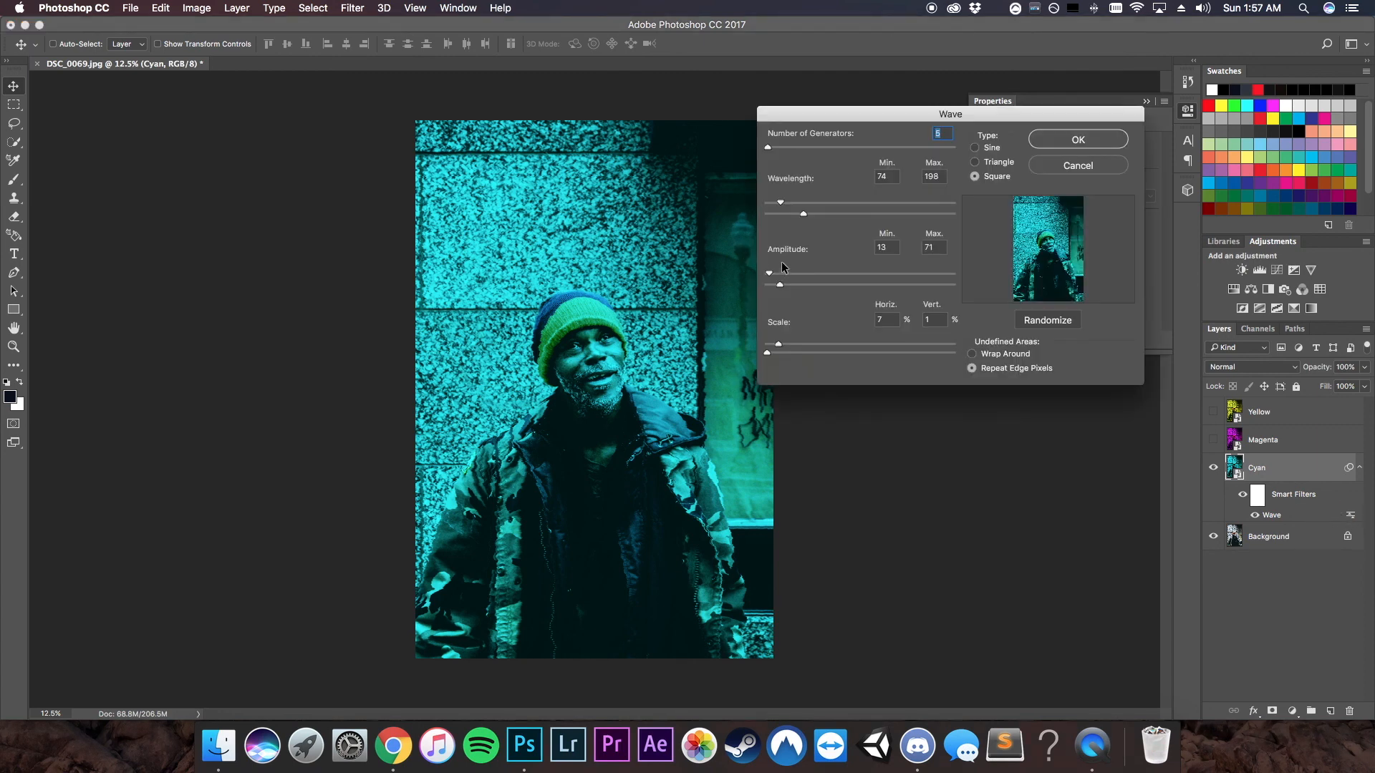
pyautogui.moveTo(779, 285); pyautogui.dragTo(817, 285)
pyautogui.moveTo(780, 202); pyautogui.dragTo(869, 213)
pyautogui.moveTo(815, 285); pyautogui.dragTo(841, 287)
pyautogui.click(1107, 137)
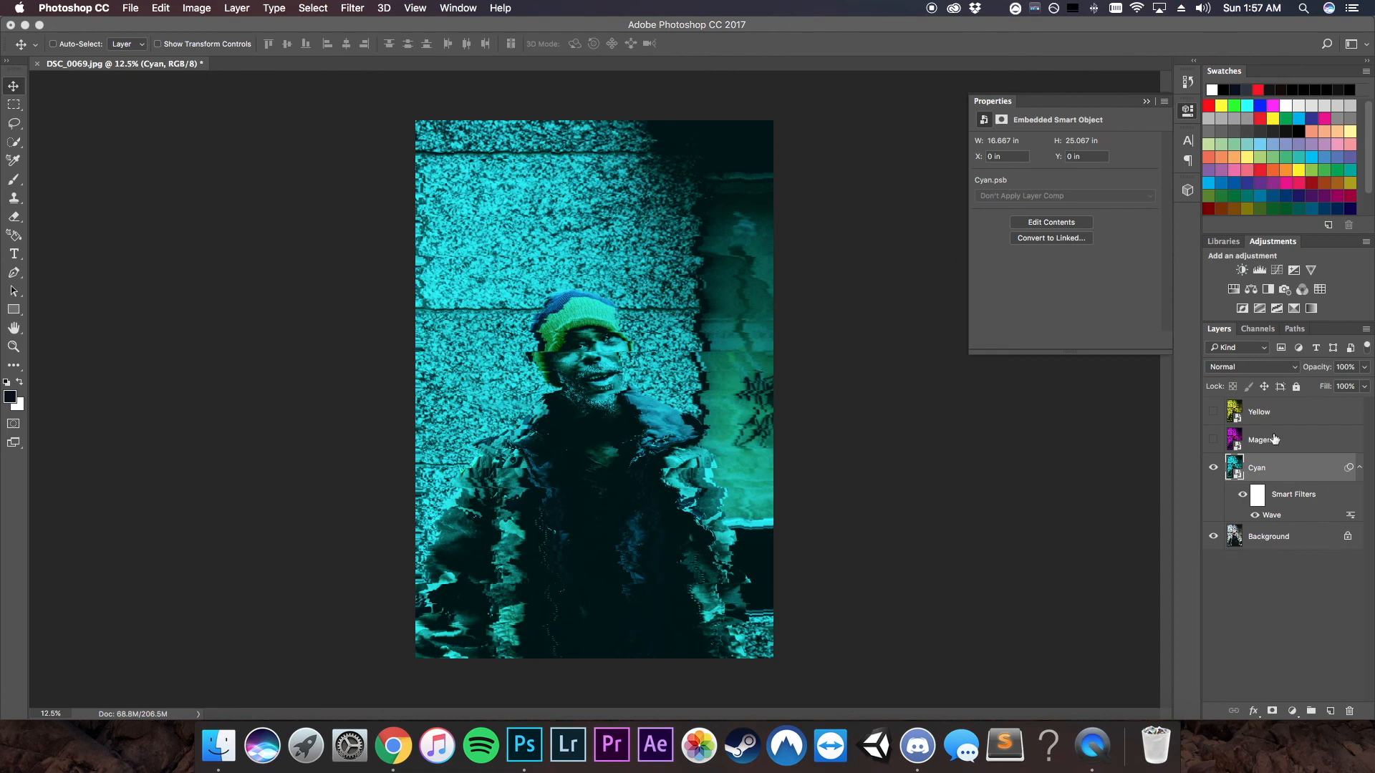
# Step: Show the Magenta layer and apply the last-used Wave filter to it with a higher minimum wavelength and a randomized pattern
pyautogui.click(1299, 441)
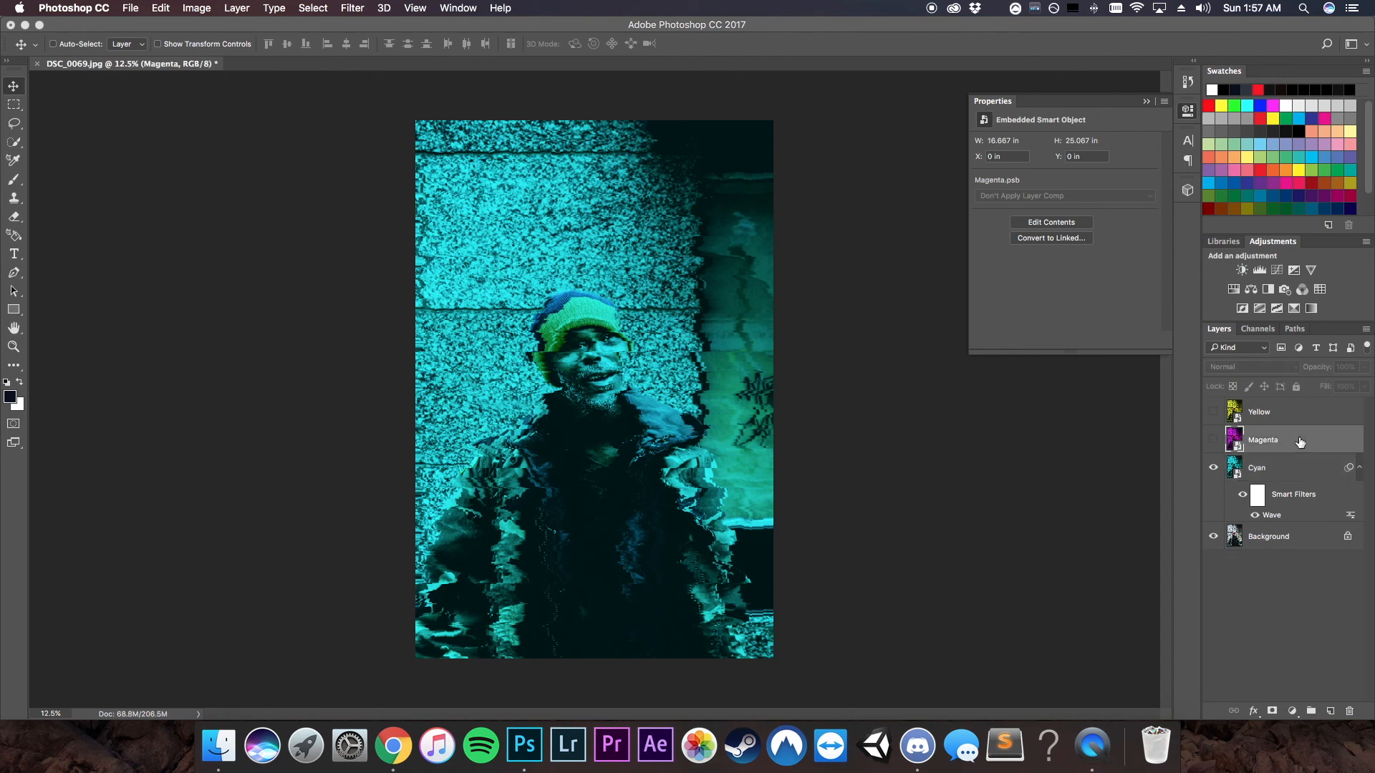
pyautogui.click(1213, 440)
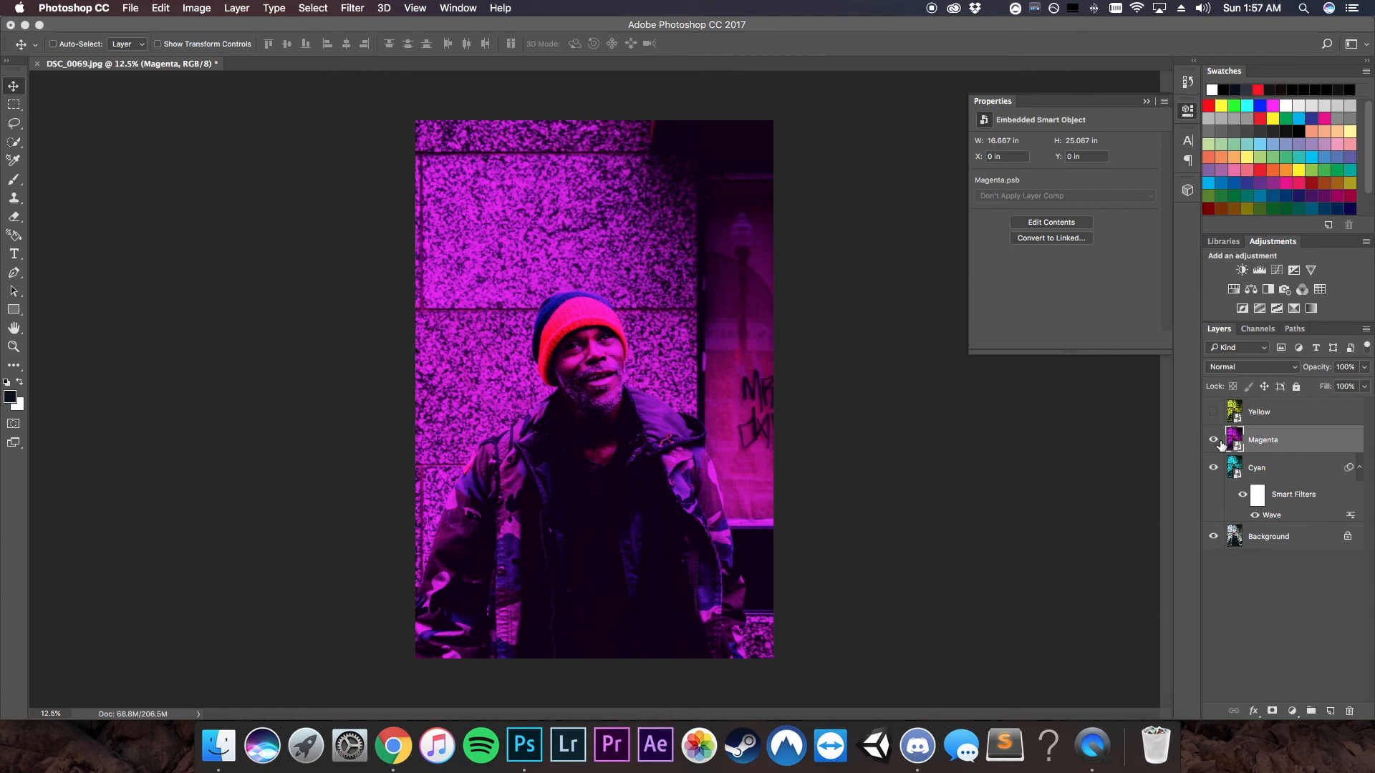
pyautogui.click(369, 8)
pyautogui.click(377, 27)
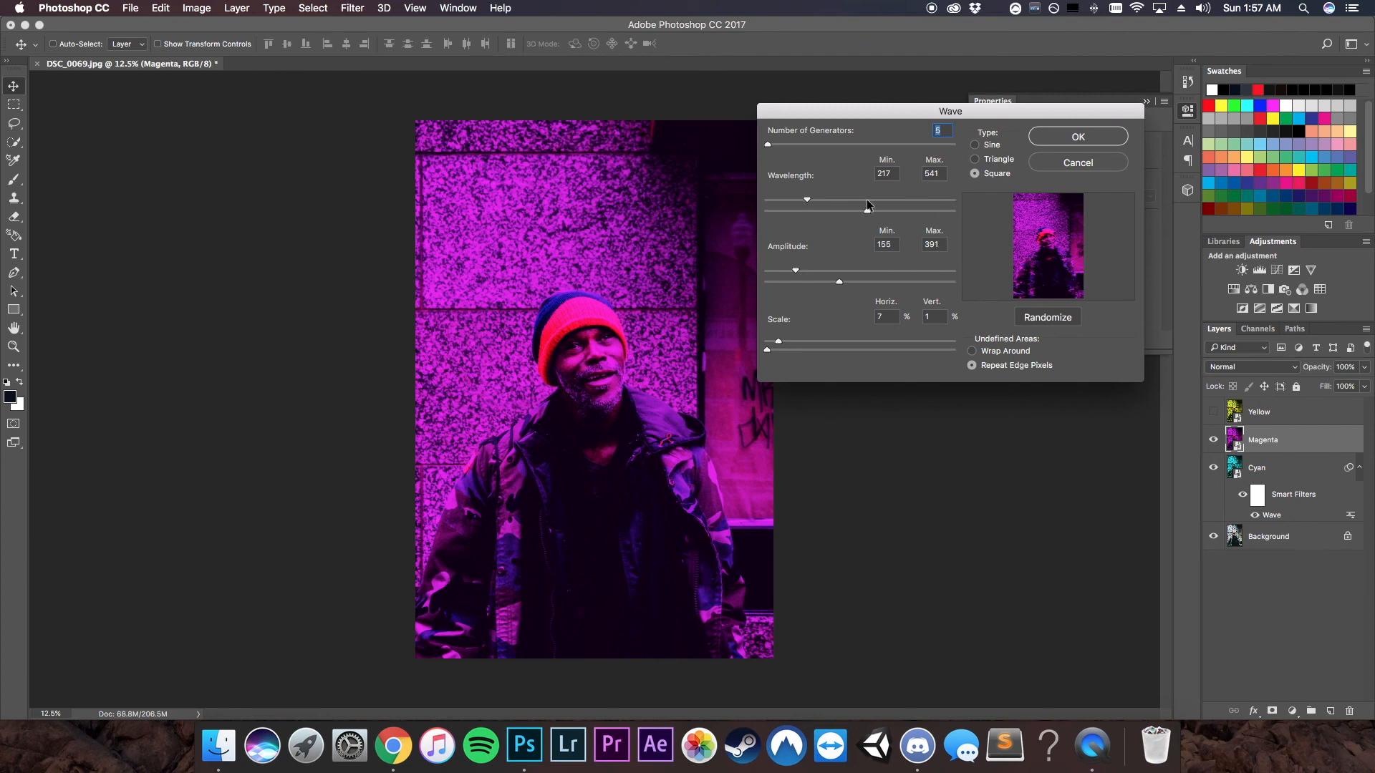
pyautogui.moveTo(806, 201); pyautogui.dragTo(852, 202)
pyautogui.click(1054, 321)
pyautogui.click(1054, 320)
pyautogui.click(1054, 318)
pyautogui.click(1068, 137)
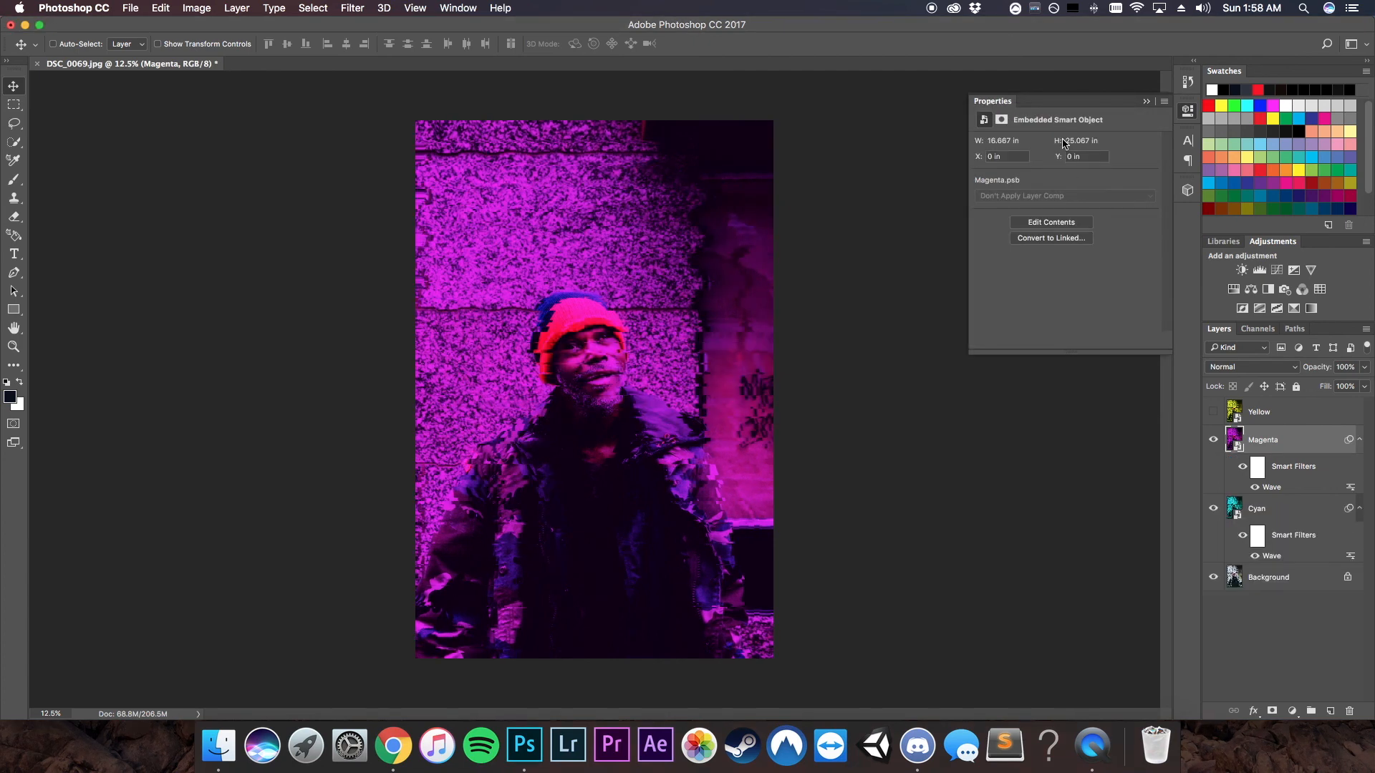
# Step: Show the Yellow layer and apply the Wave filter with wavelength 644–780, amplitude 632–833 and a randomized pattern
pyautogui.click(1278, 415)
pyautogui.click(1213, 412)
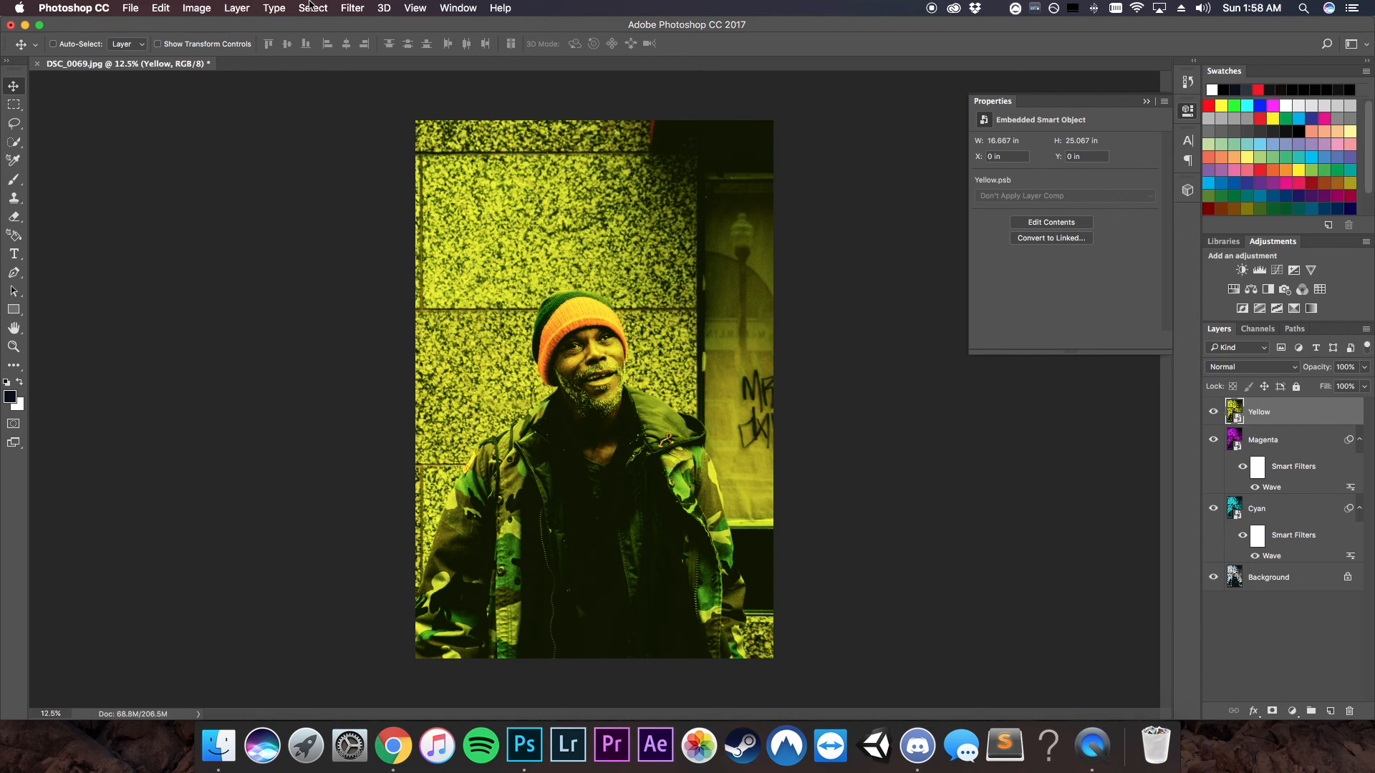
pyautogui.click(351, 7)
pyautogui.click(367, 27)
pyautogui.moveTo(867, 208)
pyautogui.mouseDown()
pyautogui.moveTo(914, 209)
pyautogui.moveTo(890, 201)
pyautogui.mouseUp()
pyautogui.moveTo(842, 277); pyautogui.dragTo(896, 274)
pyautogui.click(1047, 315)
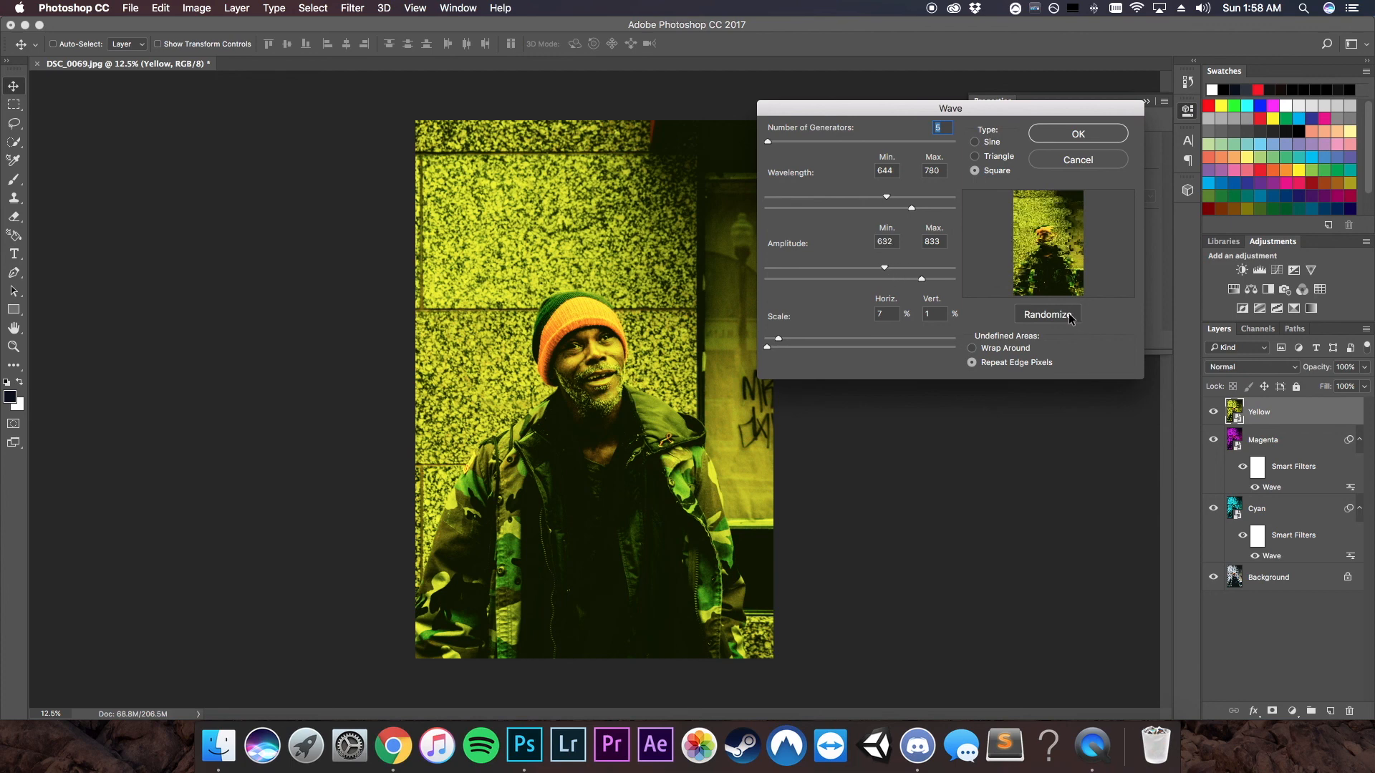
pyautogui.click(1074, 136)
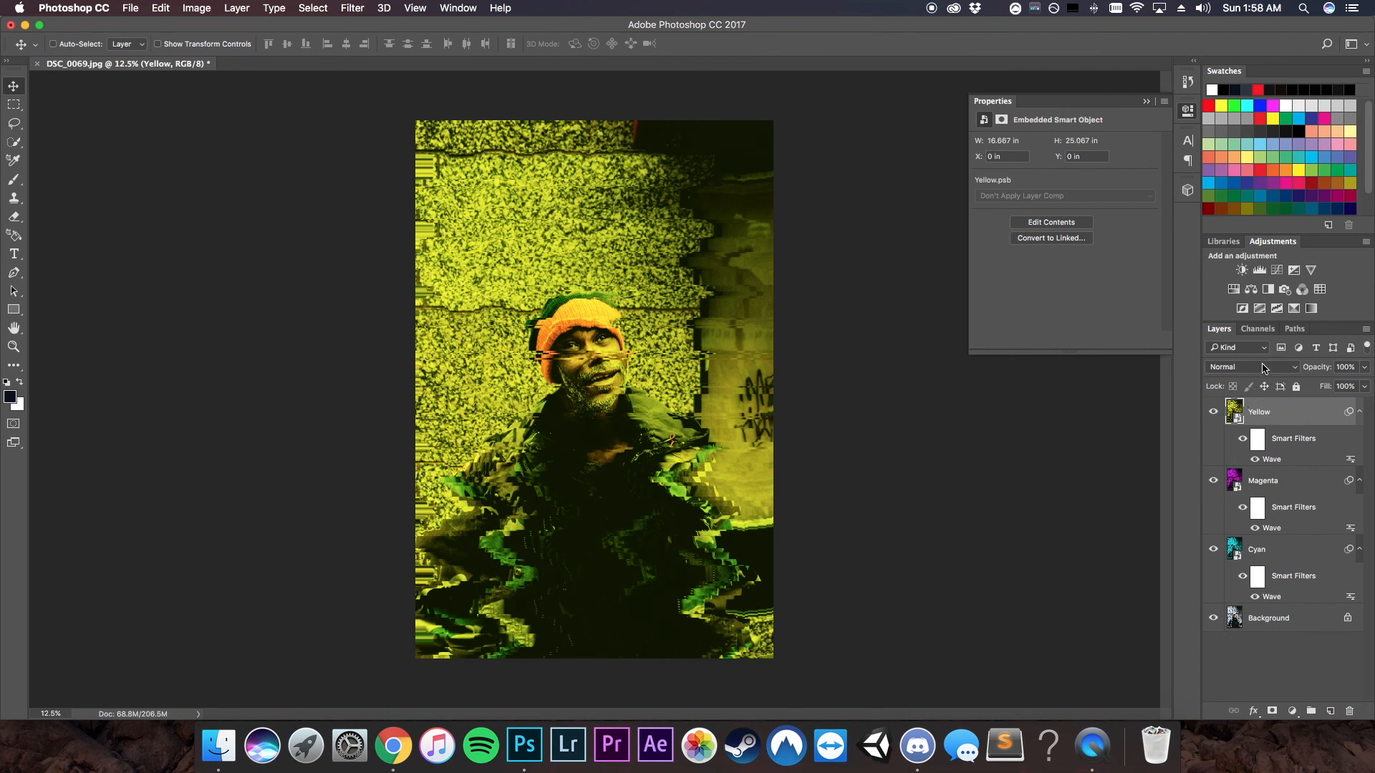
# Step: Set the blend mode of the Yellow and Magenta layers to Screen
pyautogui.click(1287, 368)
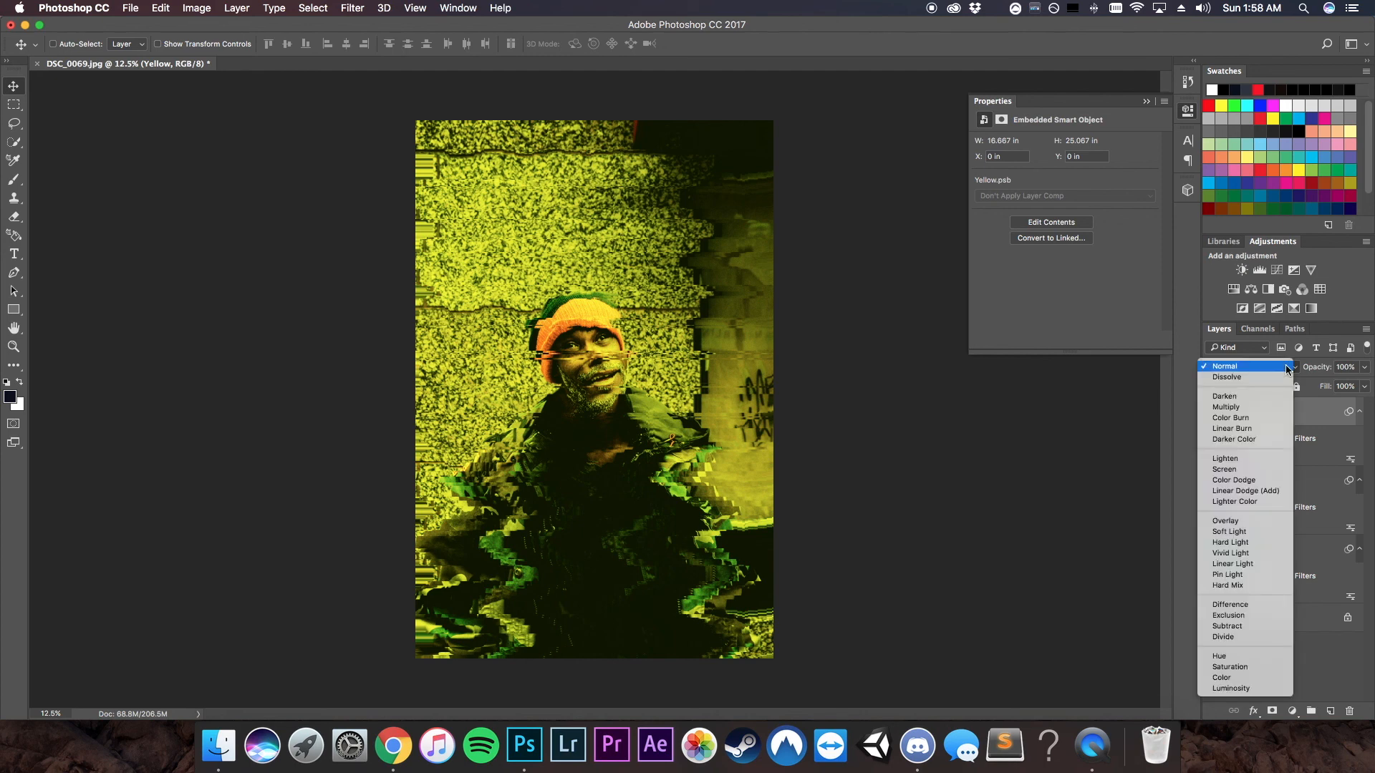
pyautogui.click(1275, 469)
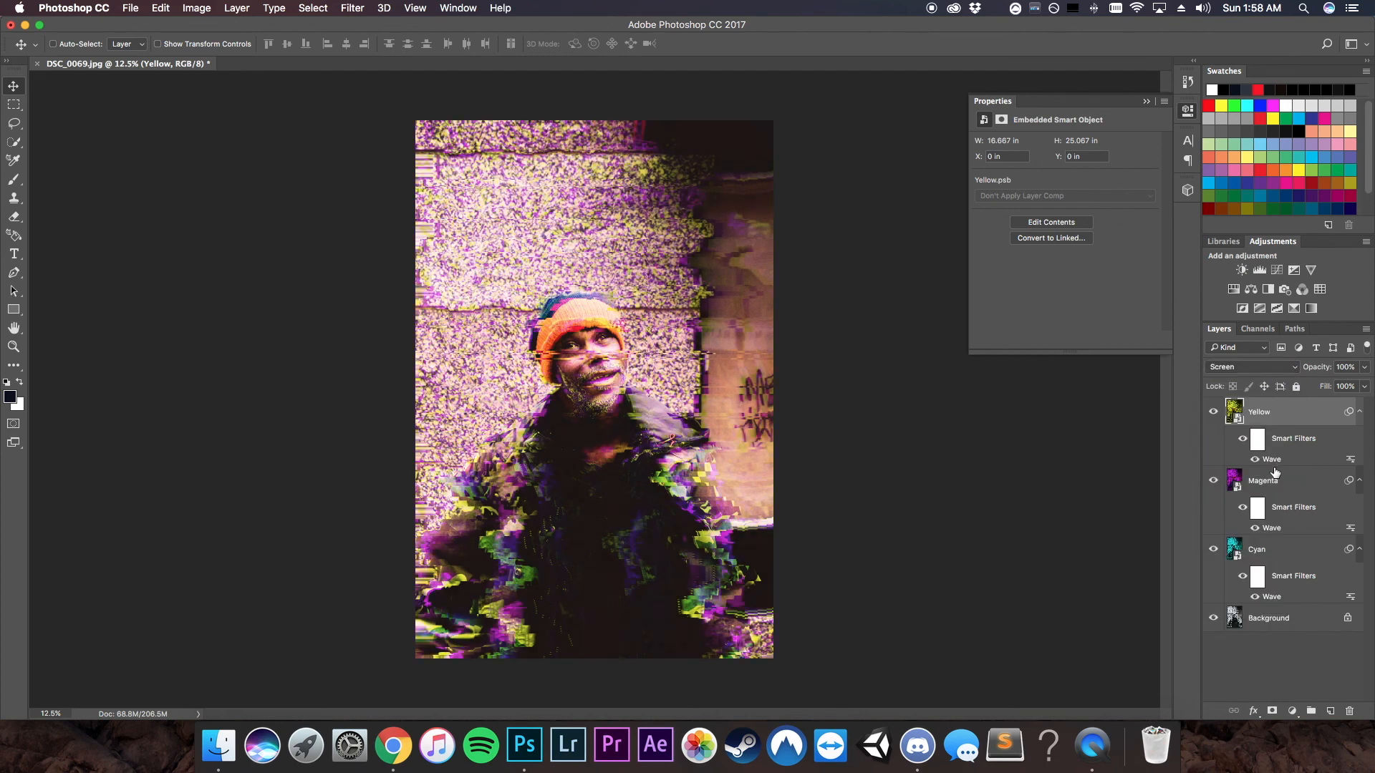
pyautogui.click(1297, 476)
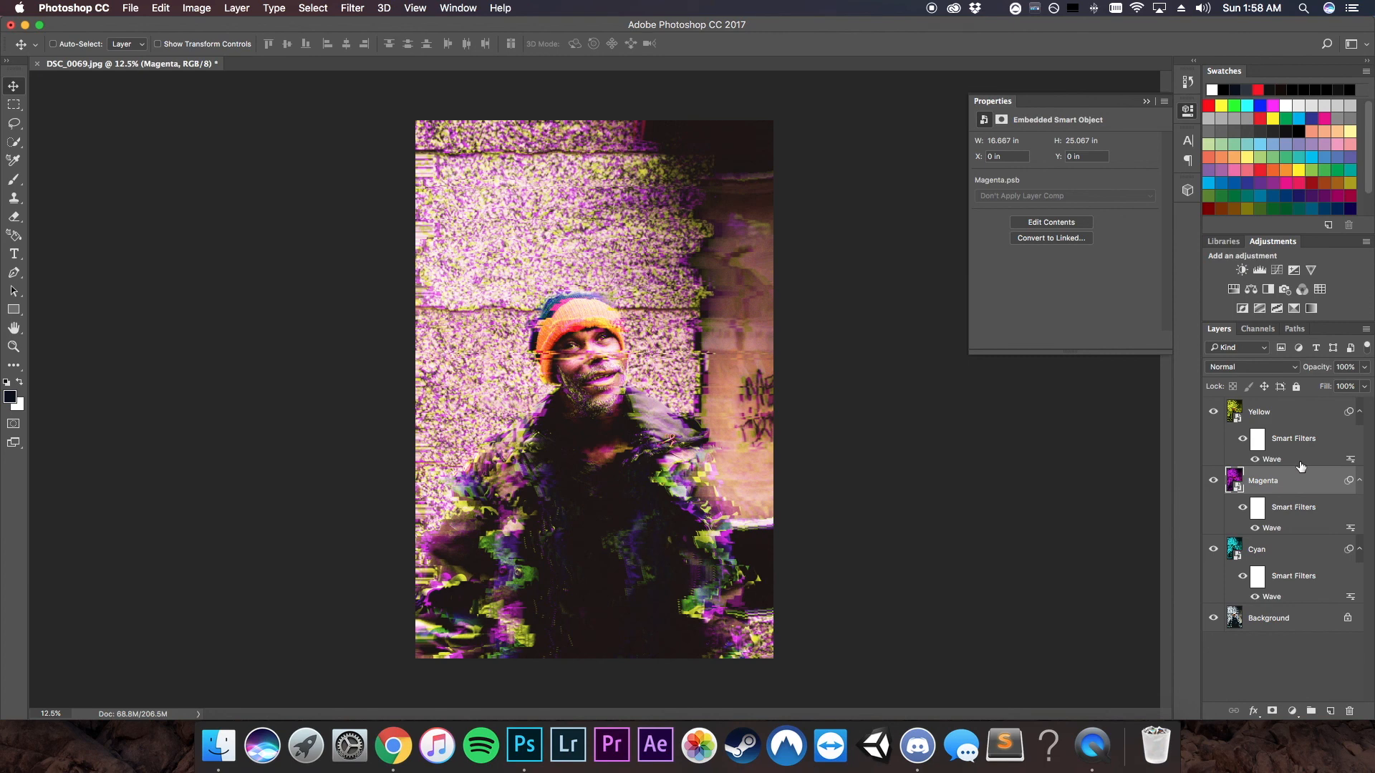
pyautogui.click(1289, 367)
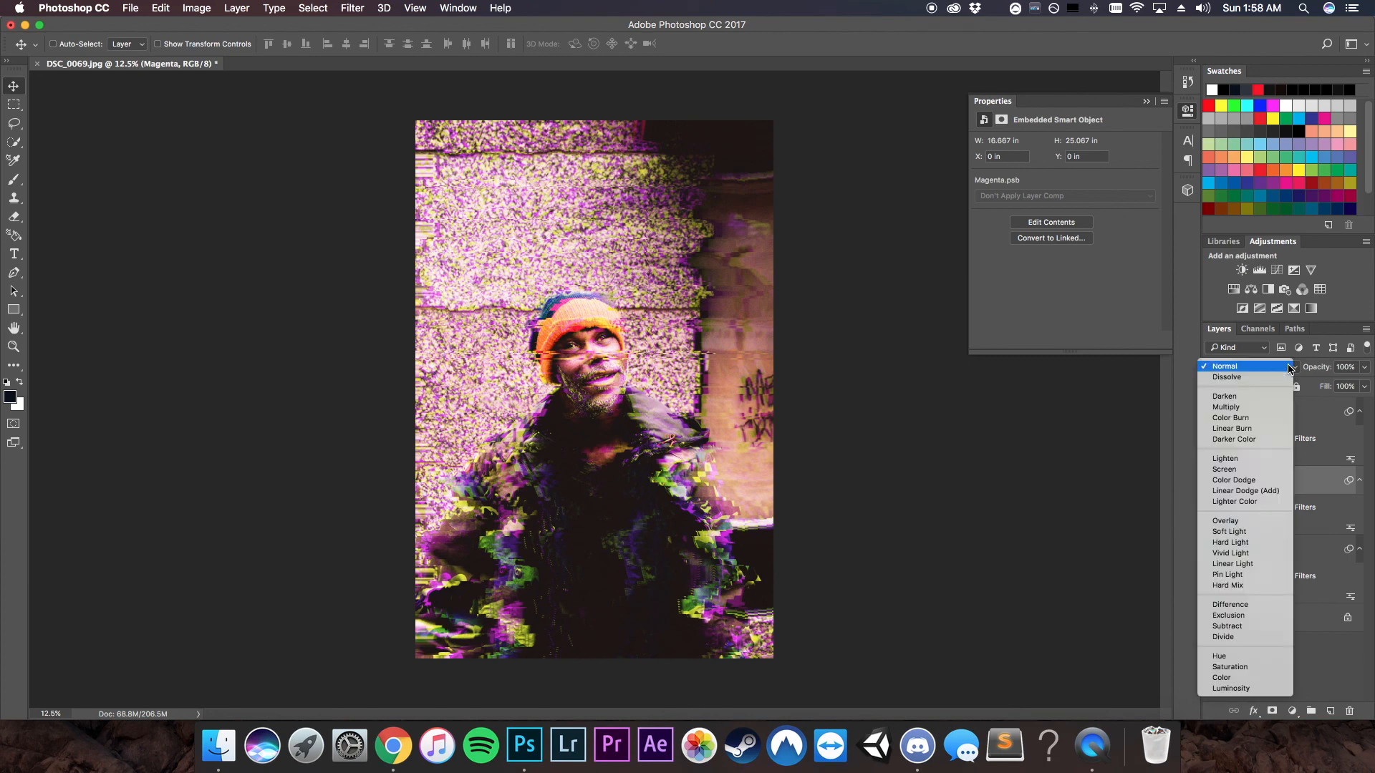
pyautogui.click(1277, 470)
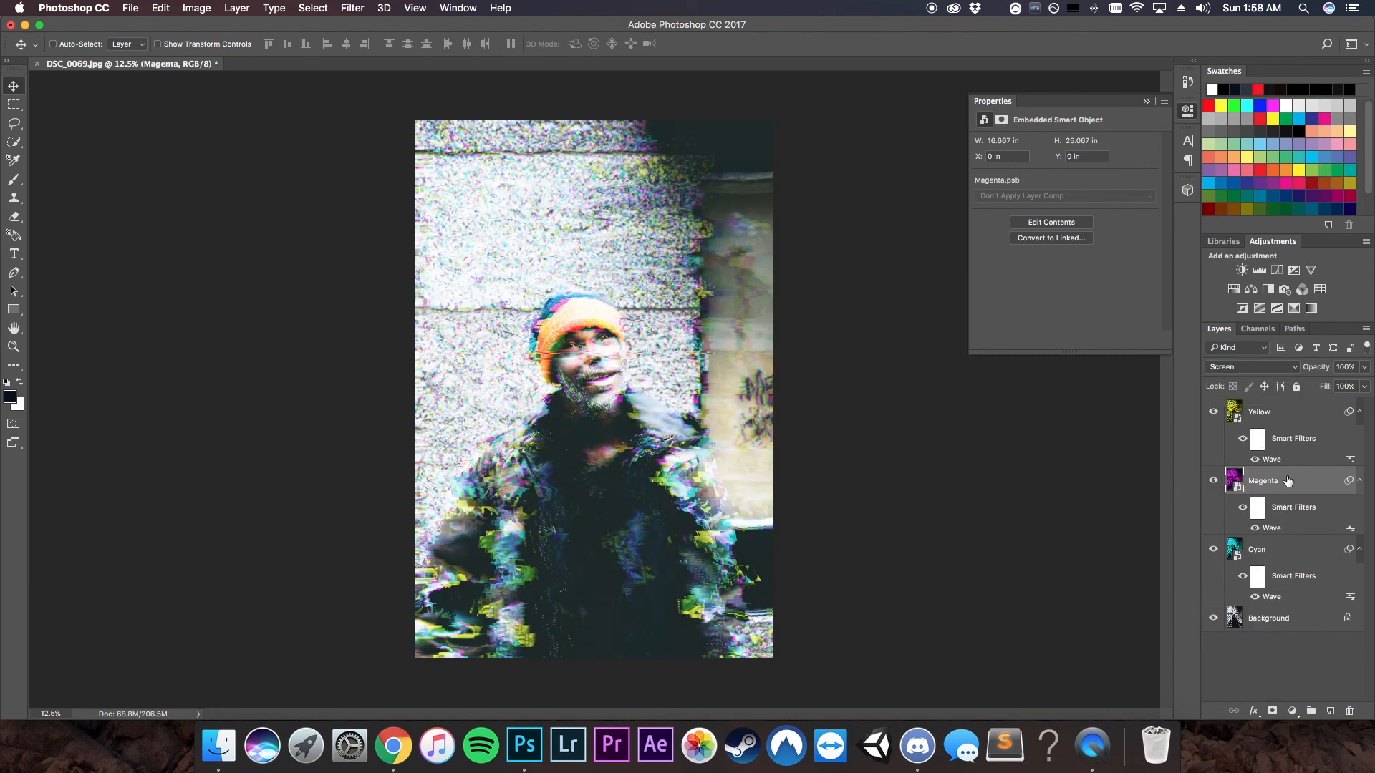
# Step: Try the Hard Light, Linear Light and Vivid Light blend modes on the Cyan layer
pyautogui.click(1286, 553)
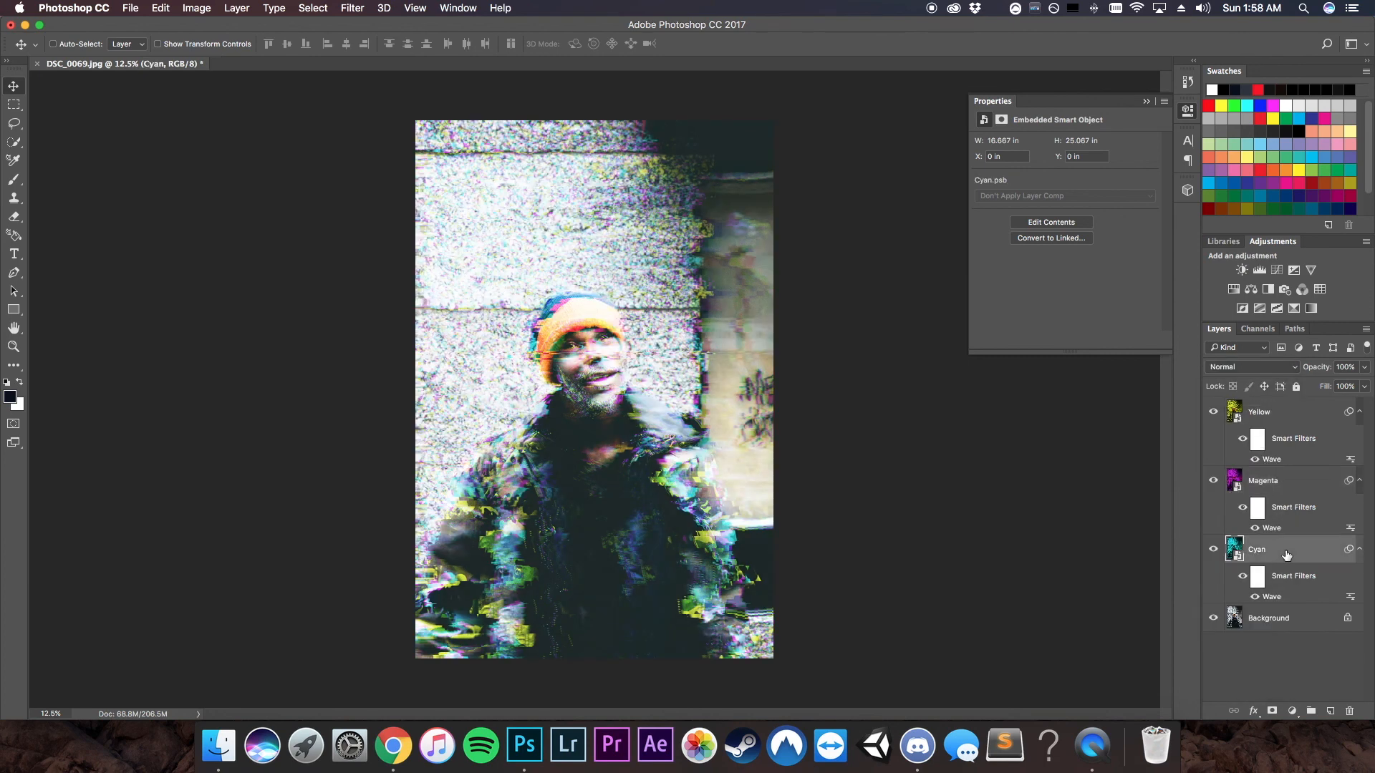
pyautogui.click(1256, 367)
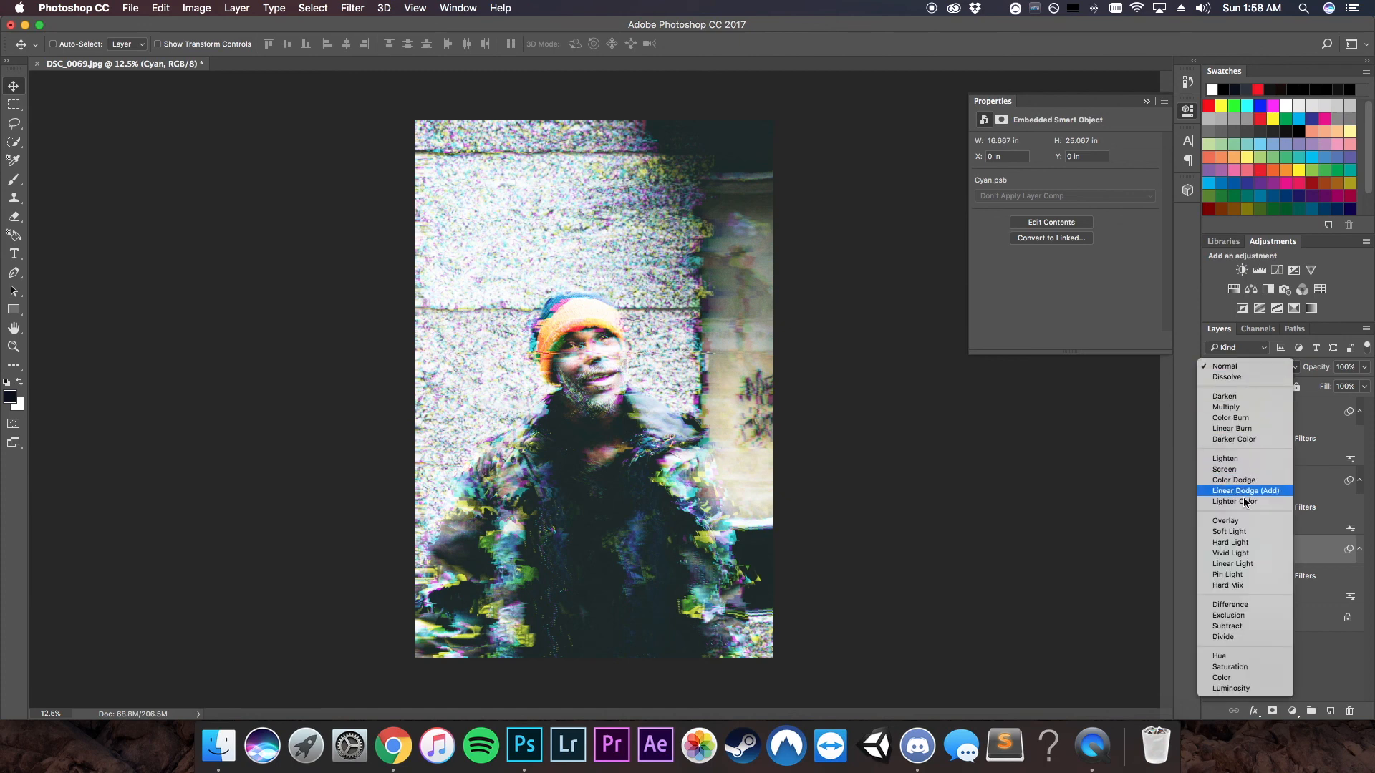
pyautogui.click(1257, 543)
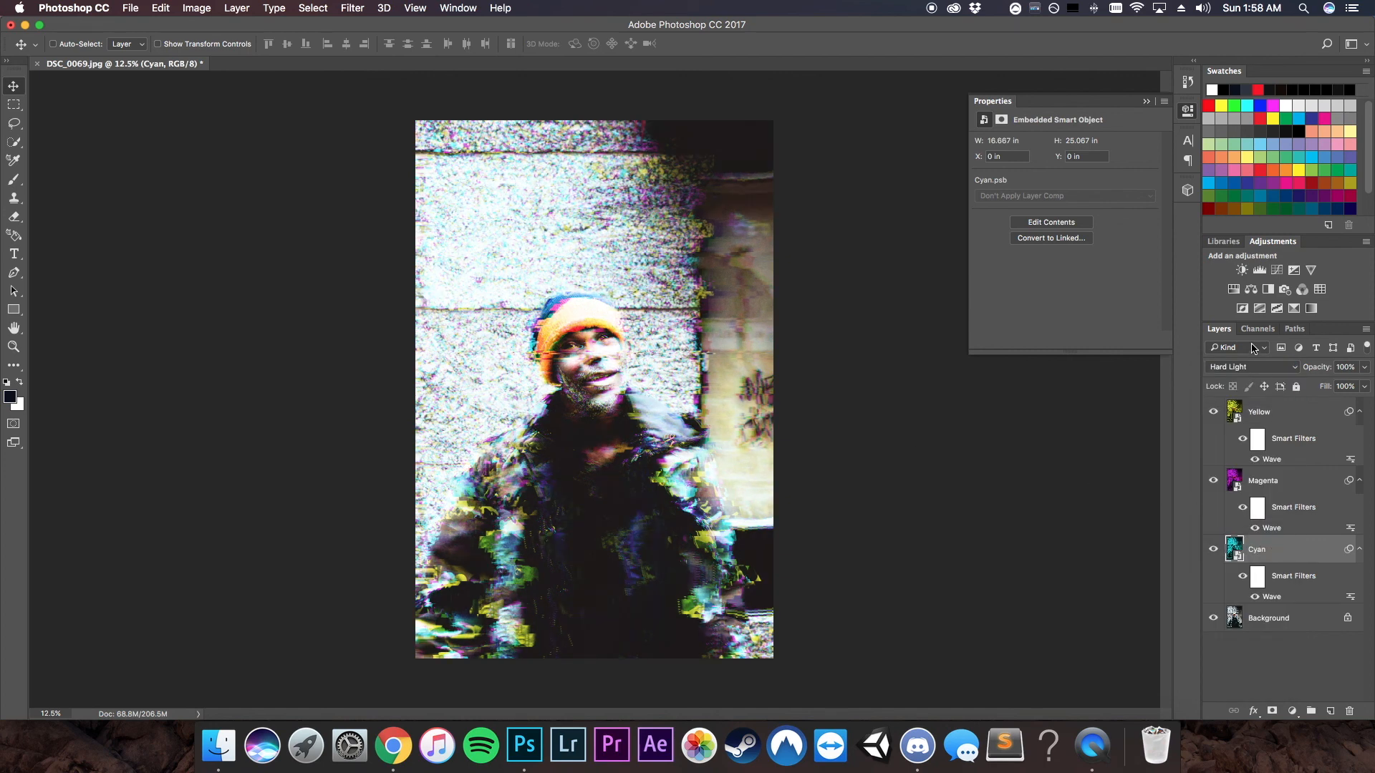
pyautogui.click(1272, 367)
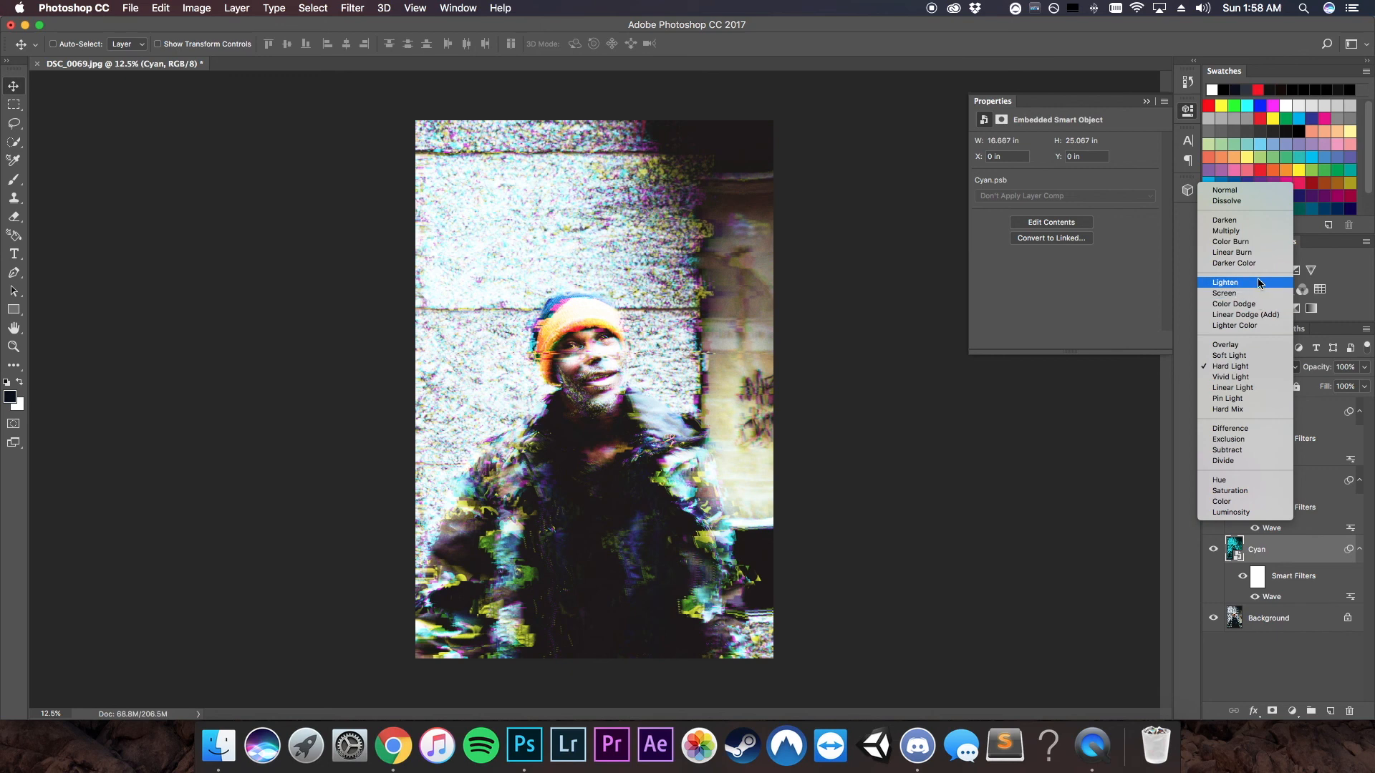
pyautogui.click(1259, 388)
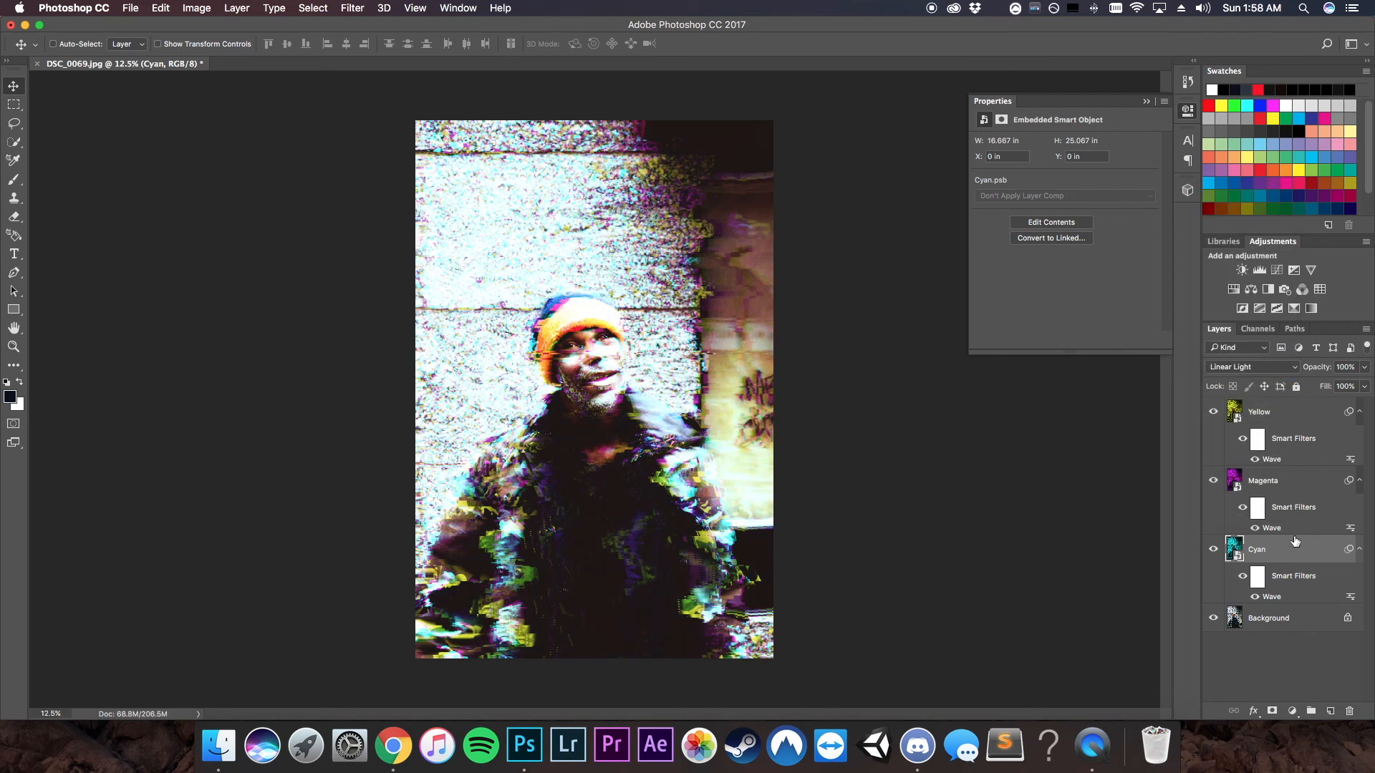
pyautogui.click(1270, 368)
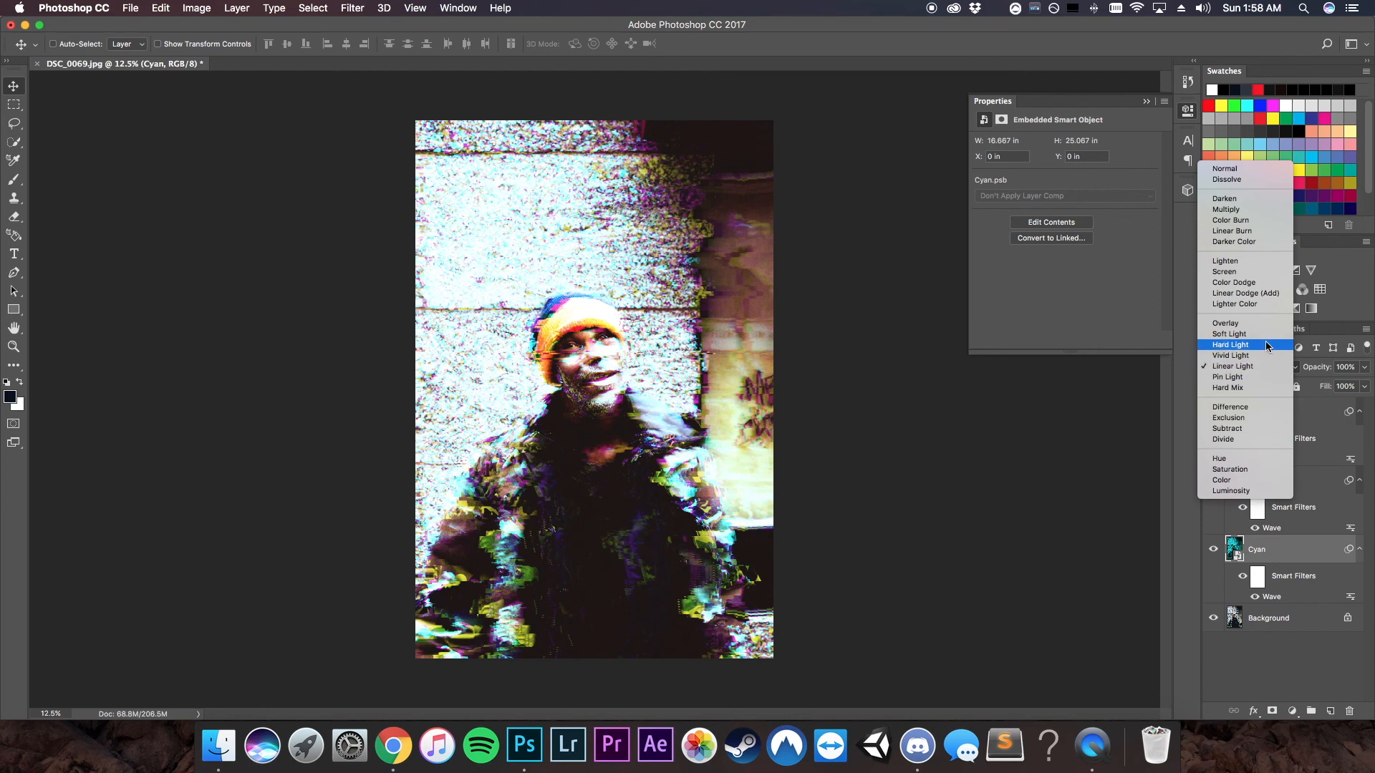
pyautogui.click(1264, 355)
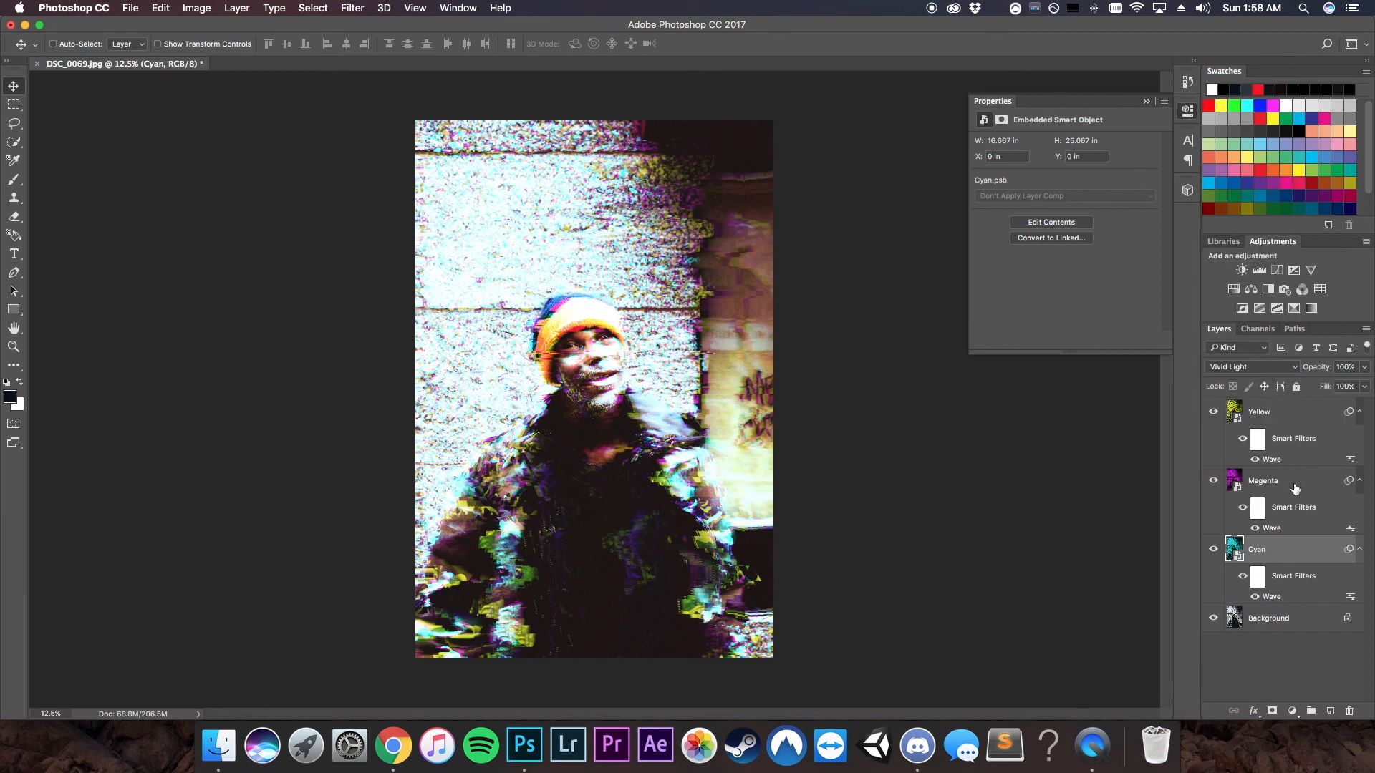
# Step: Set the Cyan layer's blend mode to Darken
pyautogui.click(1281, 368)
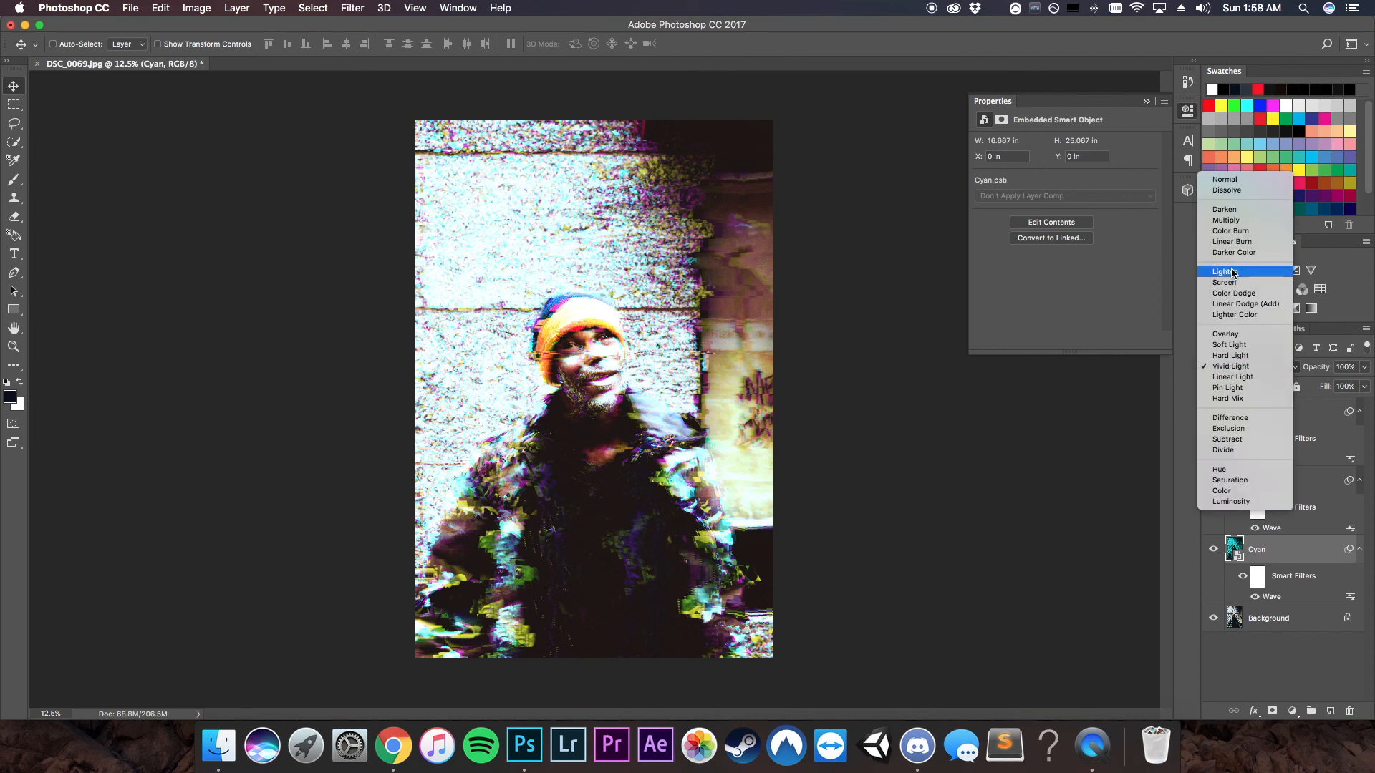
pyautogui.click(1235, 210)
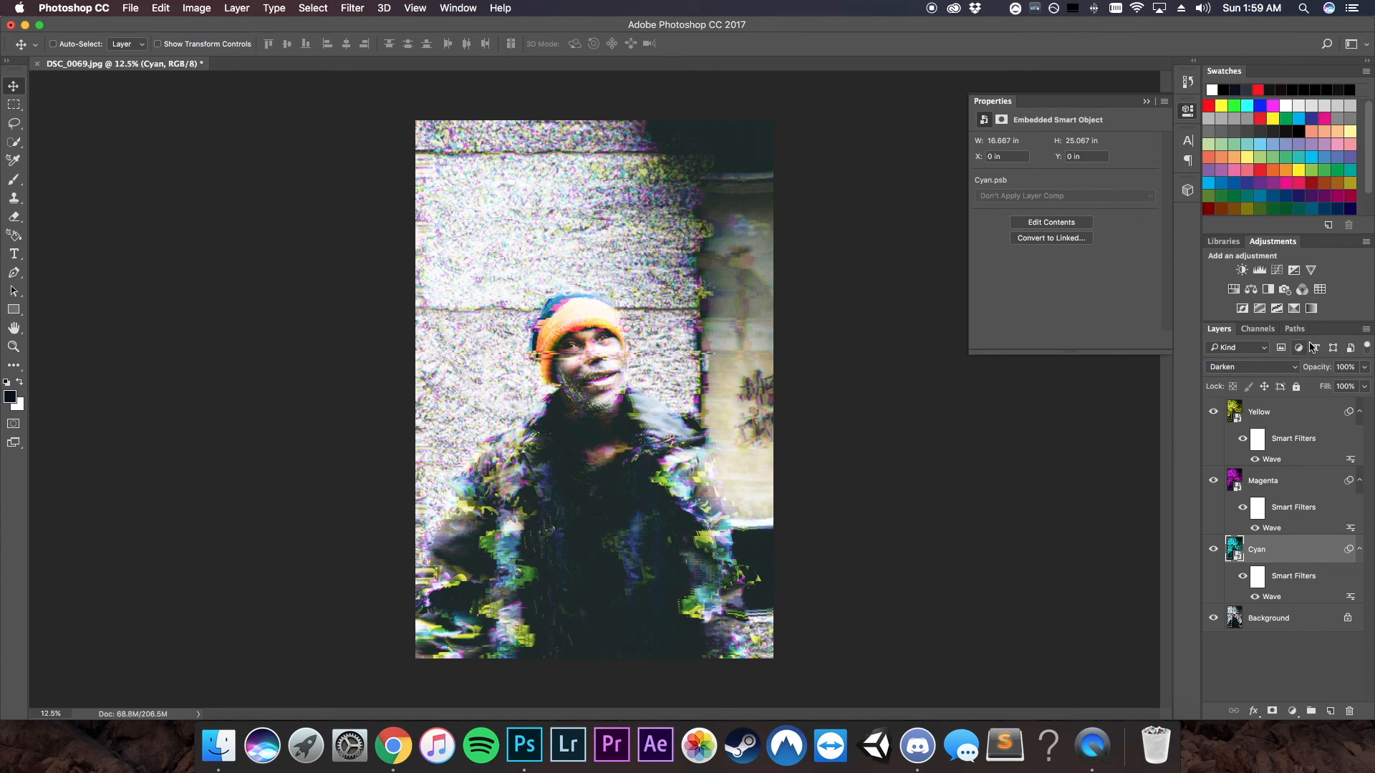
# Step: Add a Levels adjustment layer above all layers with the black input level at 12 and the maximum output level at 236
pyautogui.click(1298, 663)
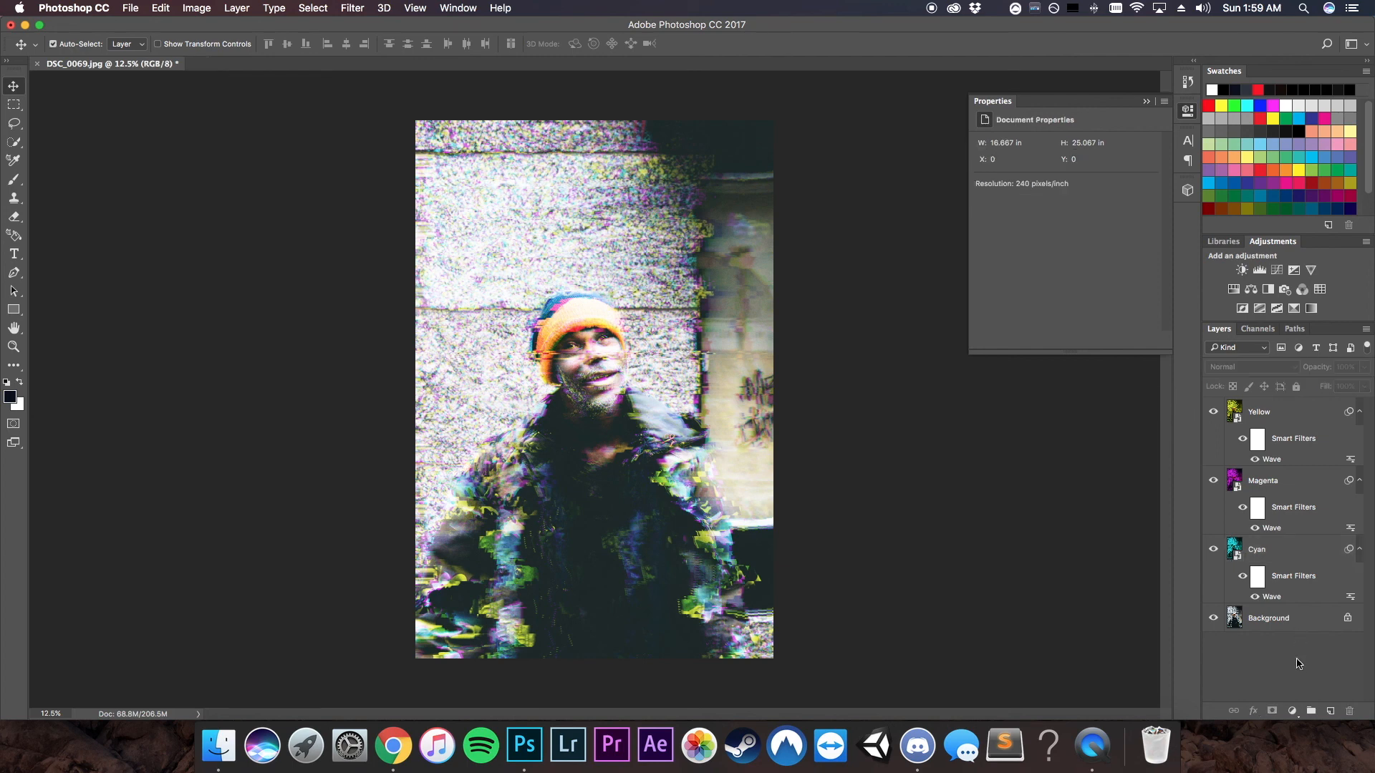
pyautogui.click(1259, 270)
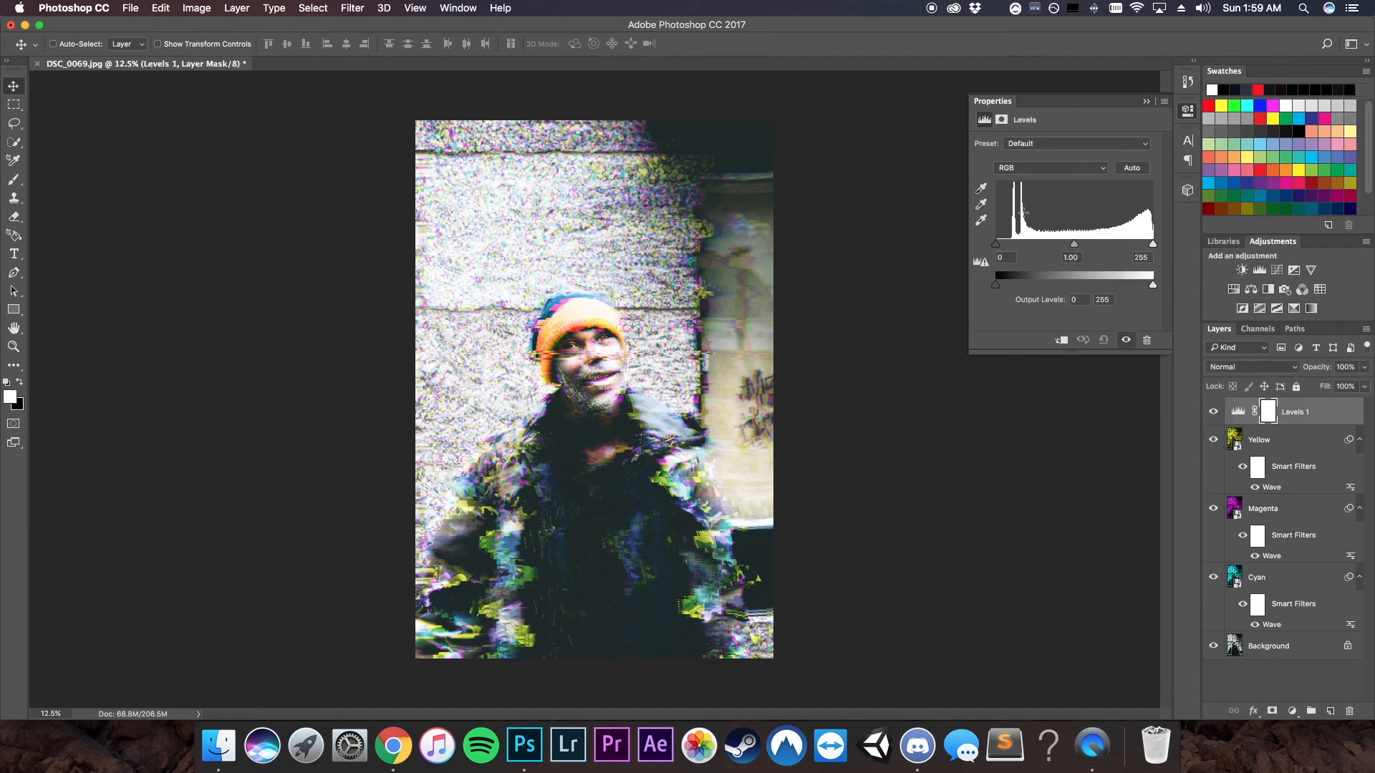
pyautogui.moveTo(997, 244); pyautogui.dragTo(999, 246)
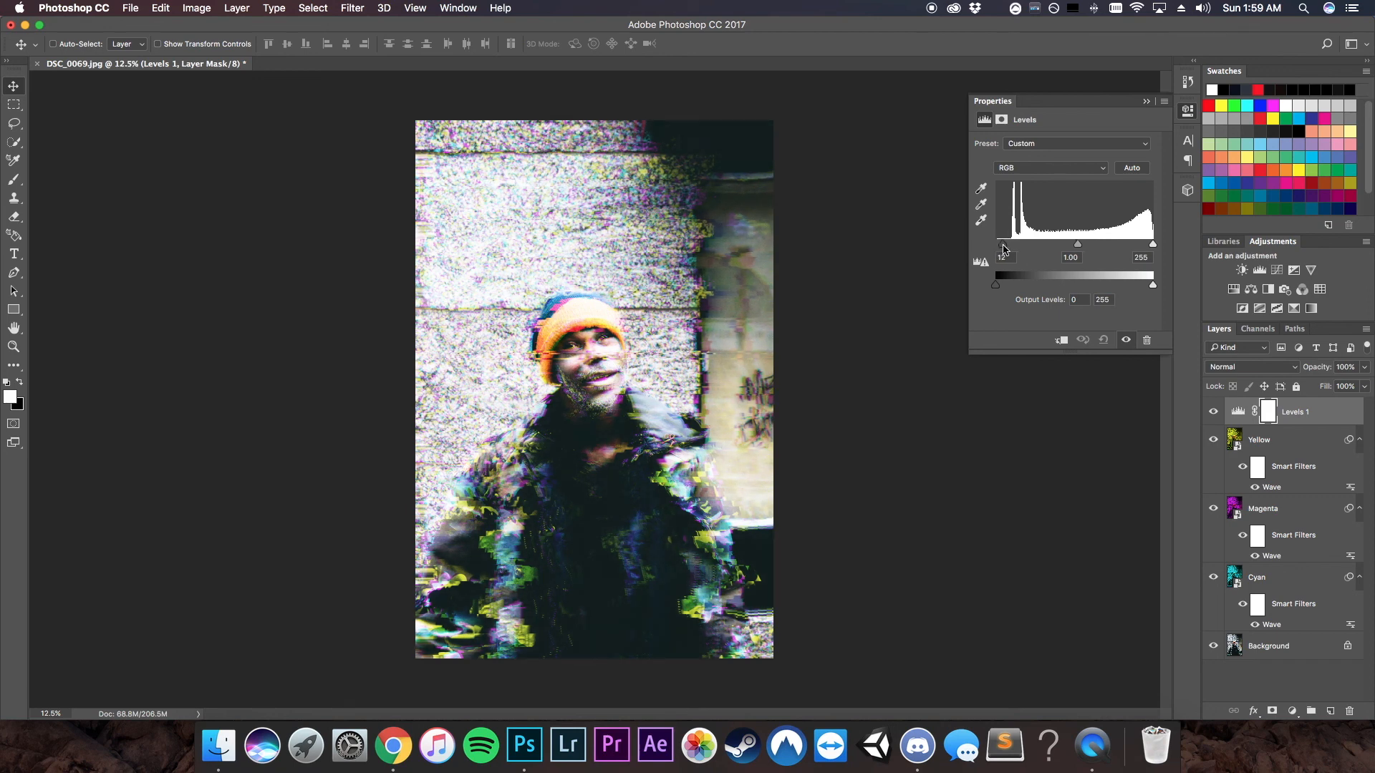
pyautogui.moveTo(1152, 245); pyautogui.dragTo(1142, 287)
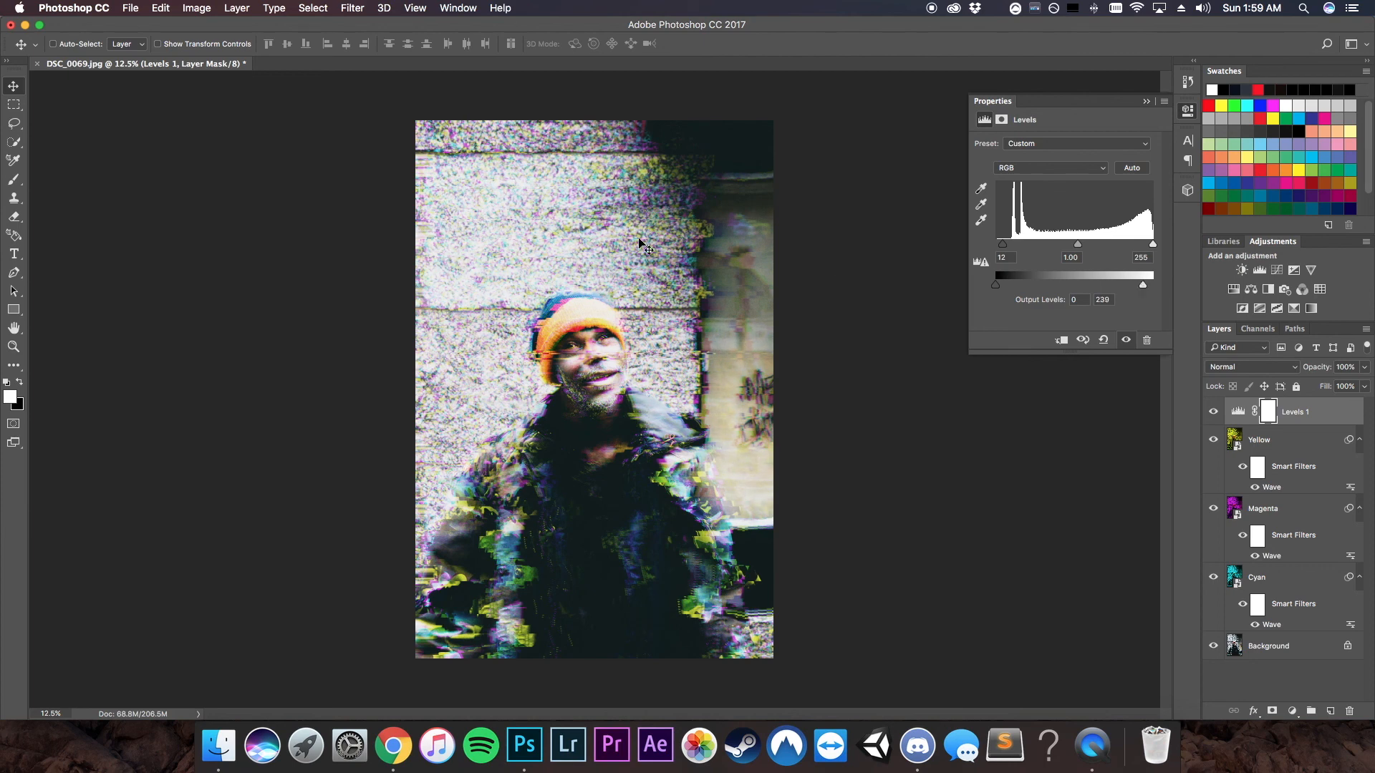
pyautogui.moveTo(1143, 286); pyautogui.dragTo(1203, 287)
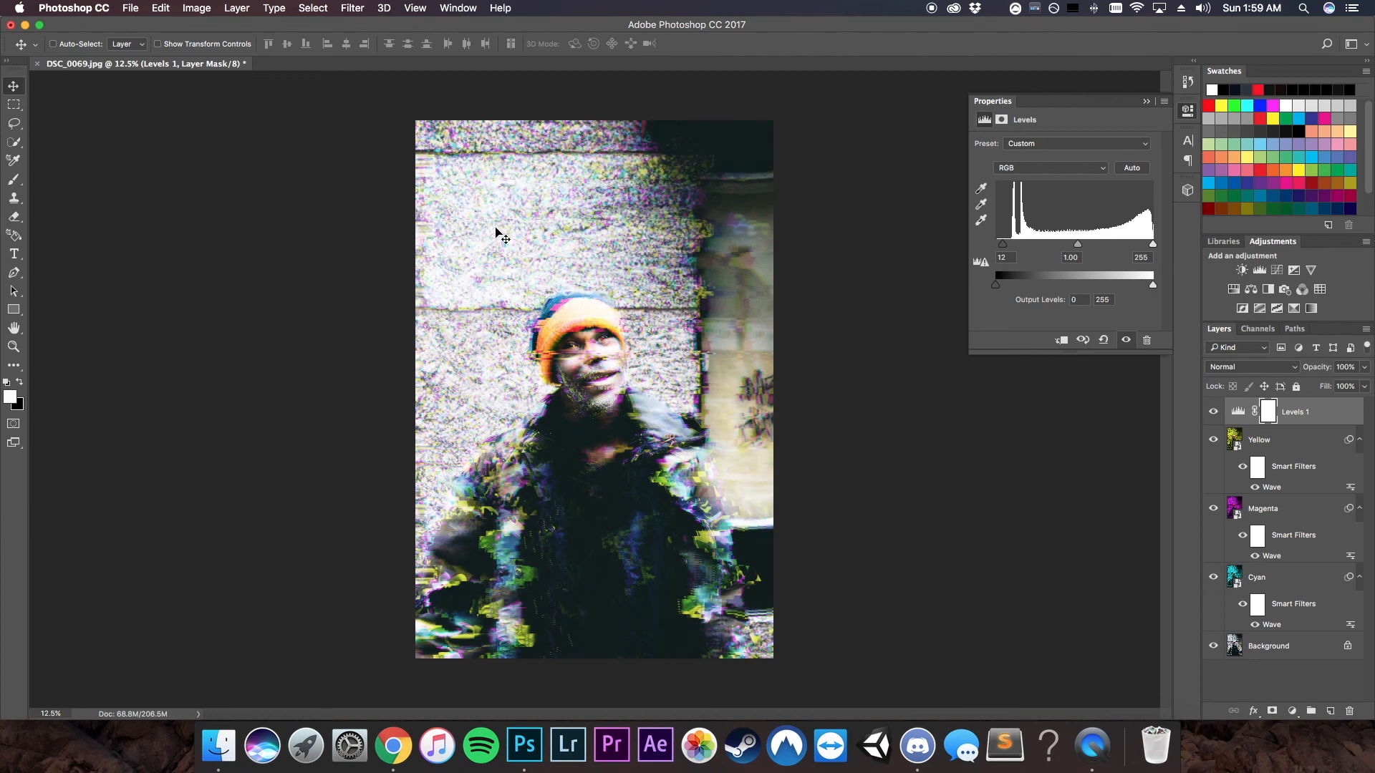
pyautogui.moveTo(1152, 288); pyautogui.dragTo(1140, 292)
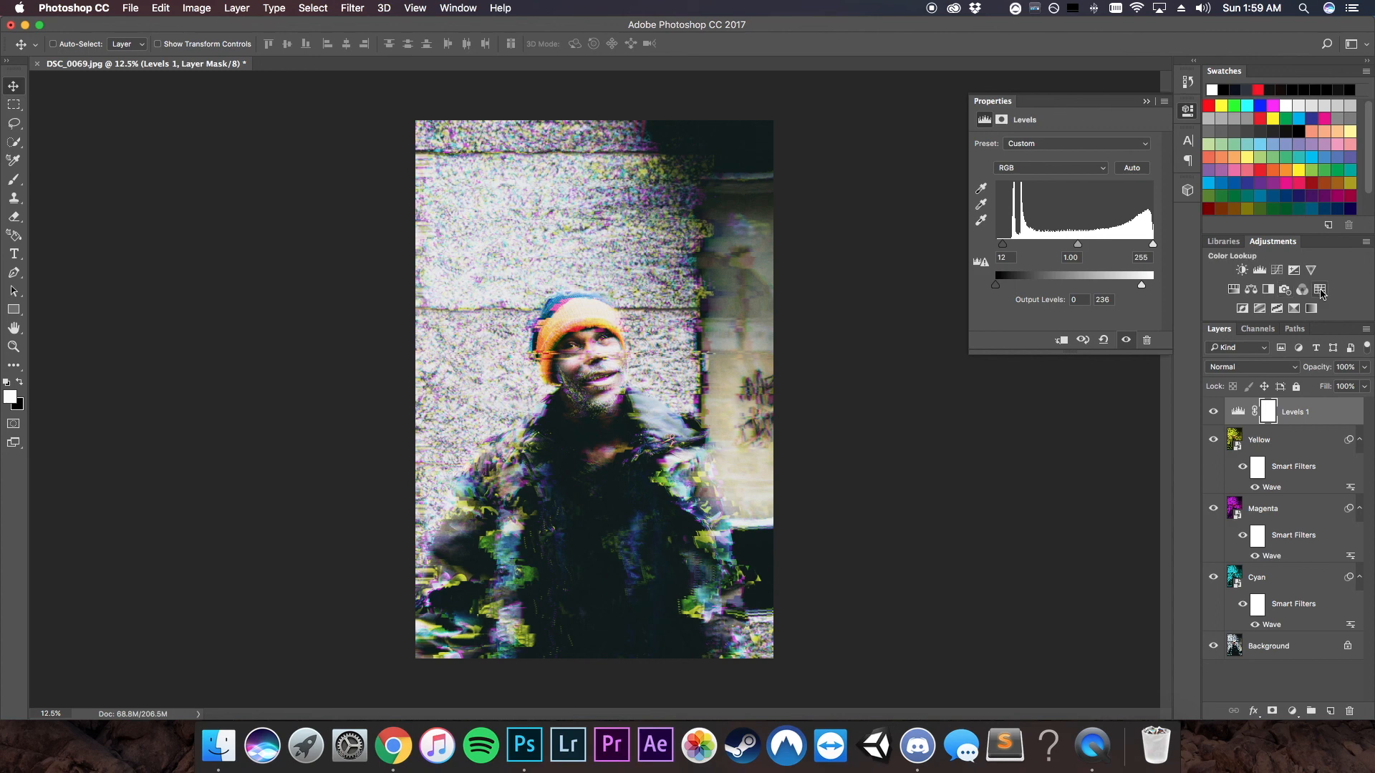
# Step: Add a Color Lookup adjustment layer above Levels using the Bleach Bypass.look 3D LUT and lower its opacity to 20%
pyautogui.click(1322, 290)
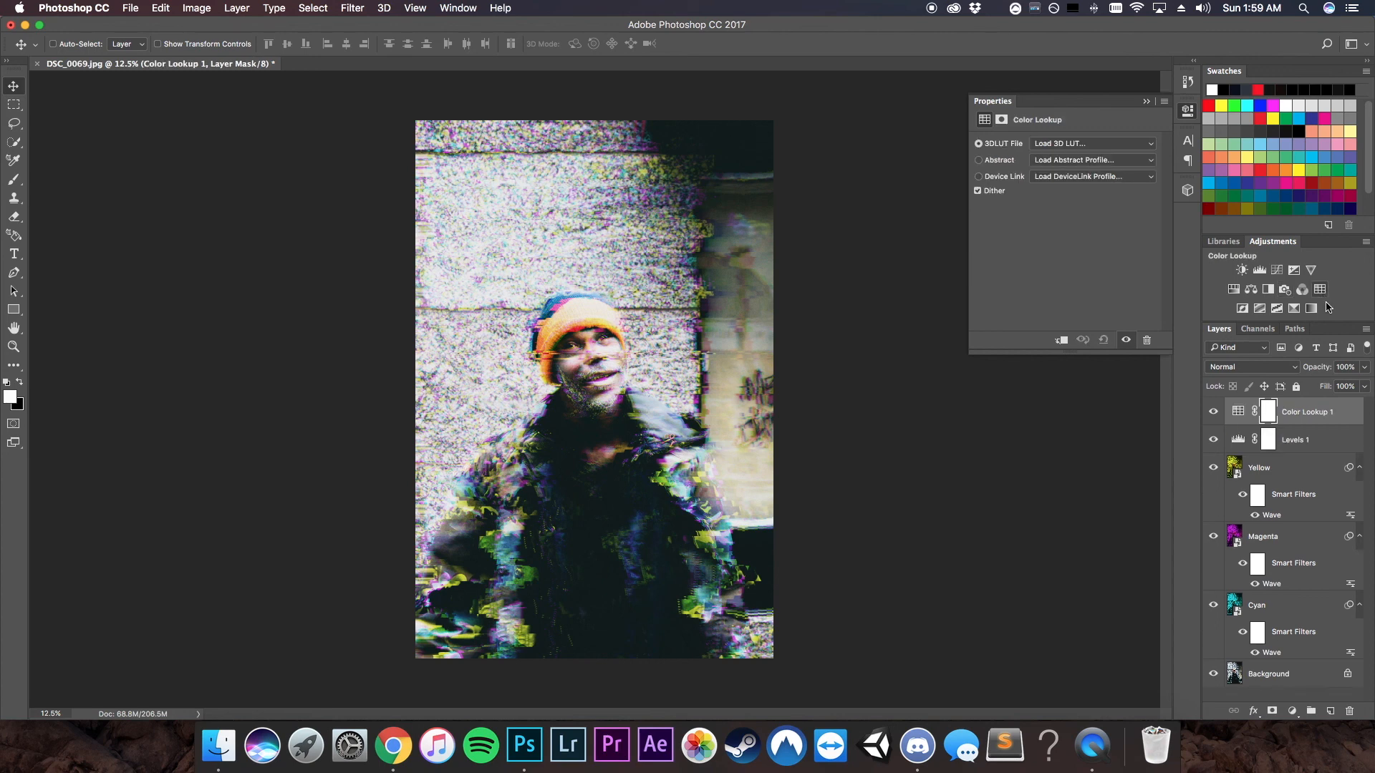
pyautogui.click(1152, 145)
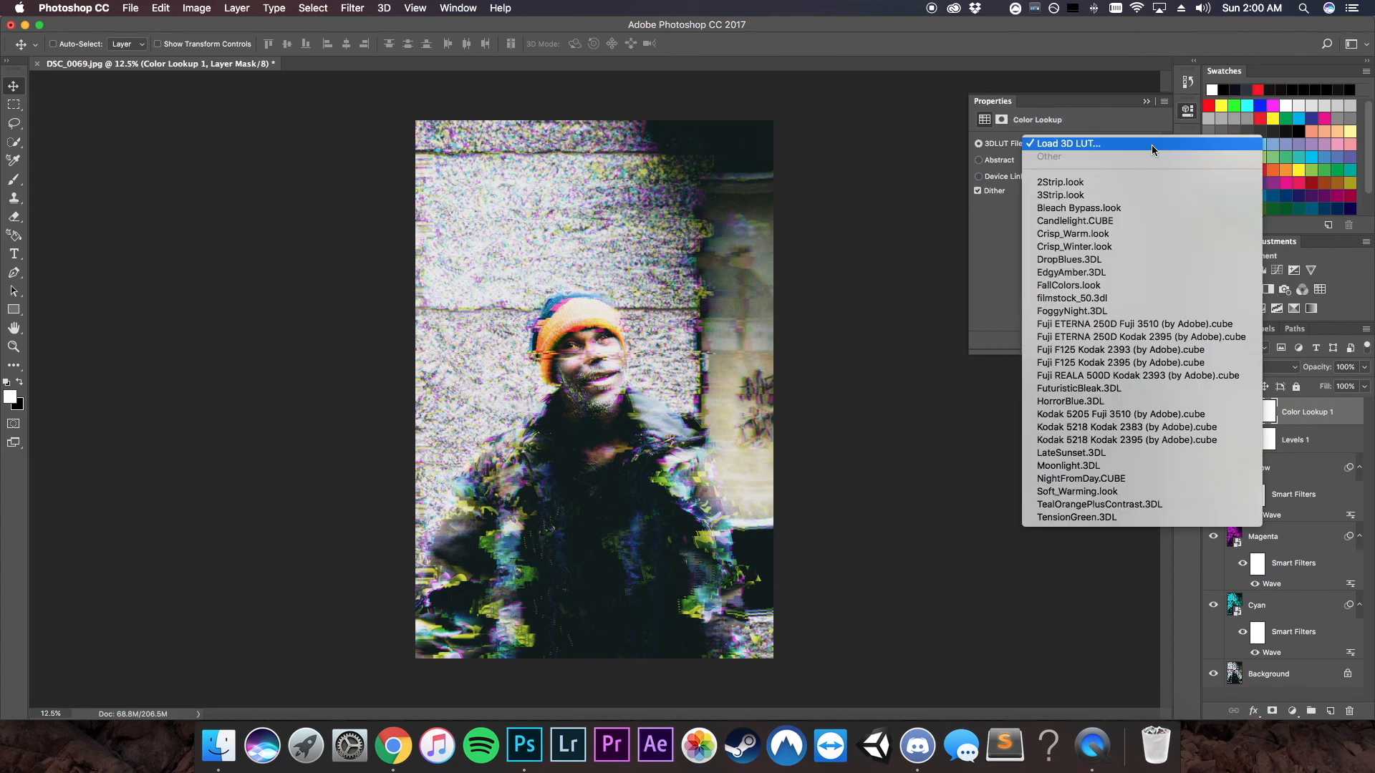
pyautogui.click(1143, 208)
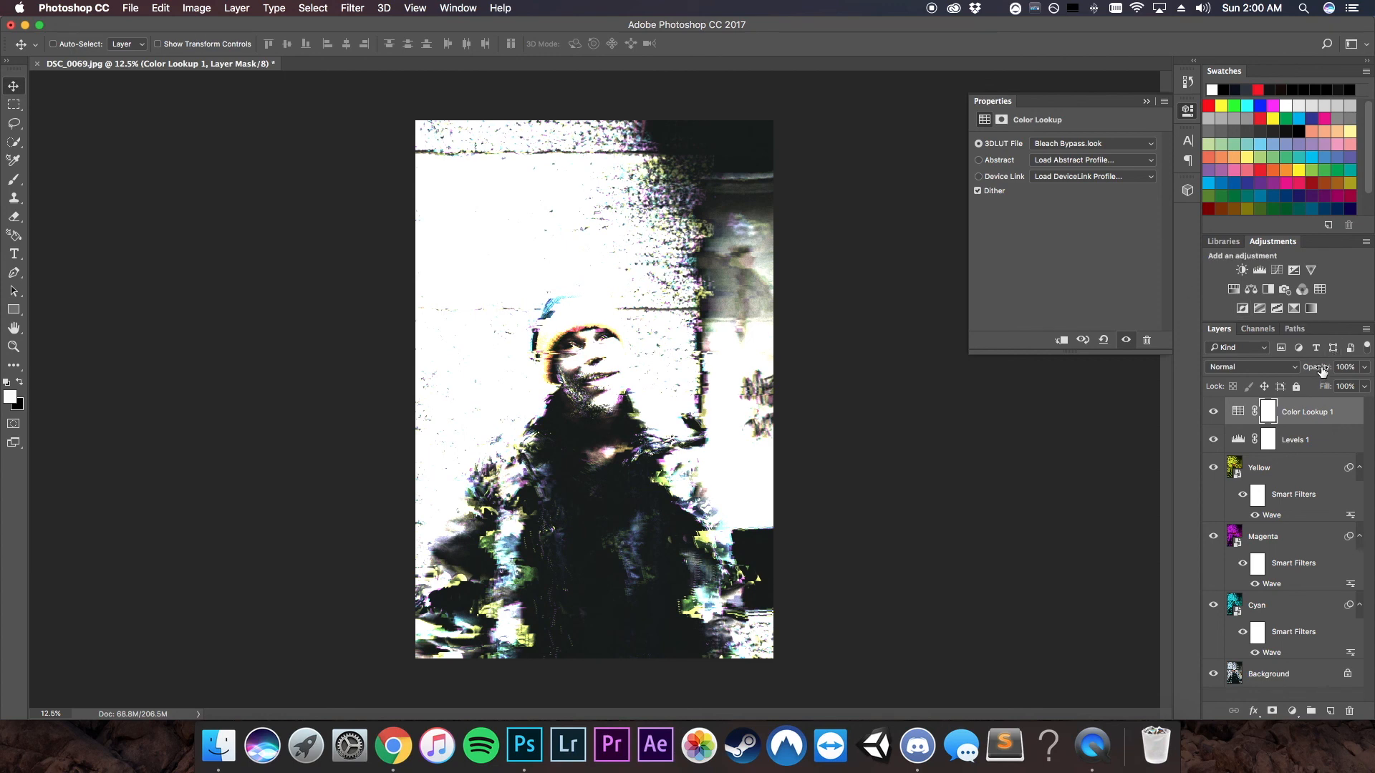
pyautogui.moveTo(1321, 371); pyautogui.dragTo(1263, 373)
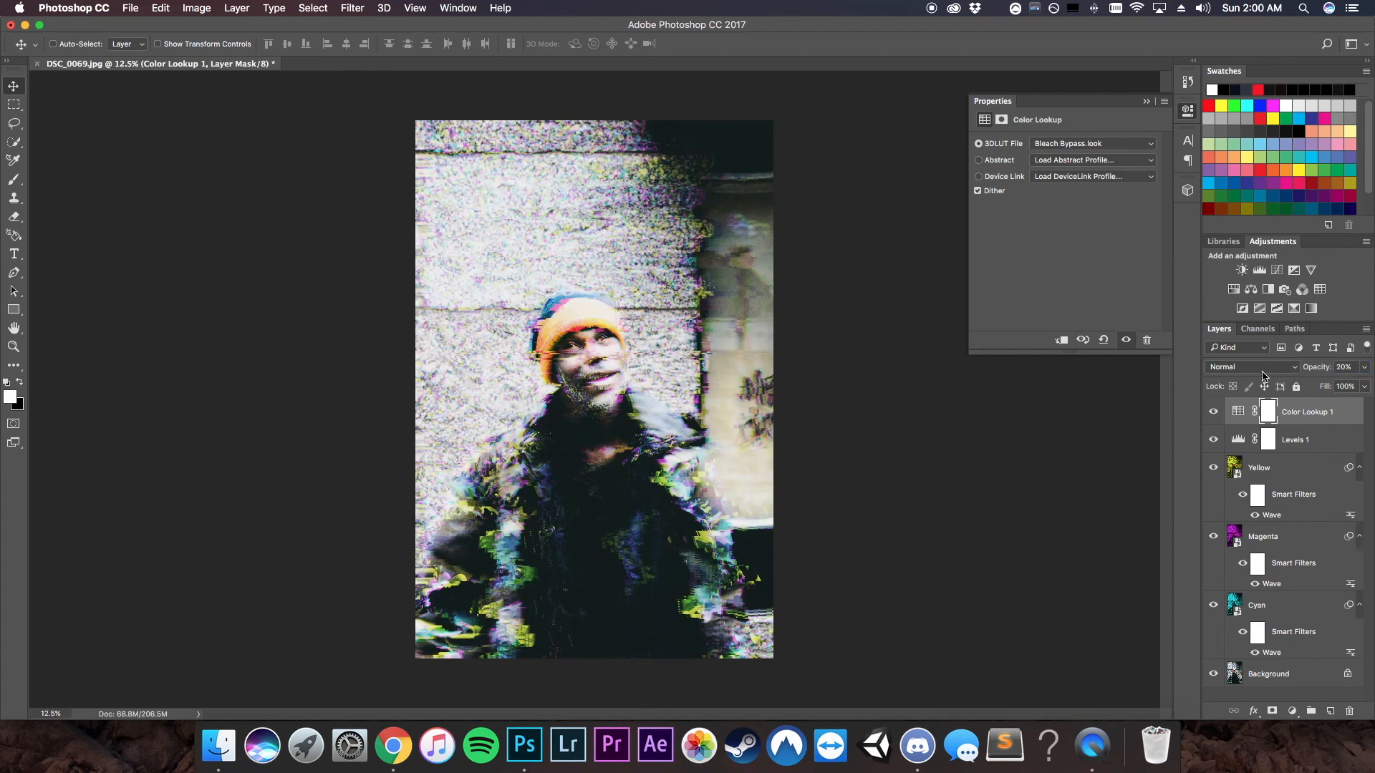
# Step: Switch the Color Lookup layer's 3D LUT to Crisp_Winter.look, set its opacity to 25% and collapse the adjustment's properties
pyautogui.click(1148, 145)
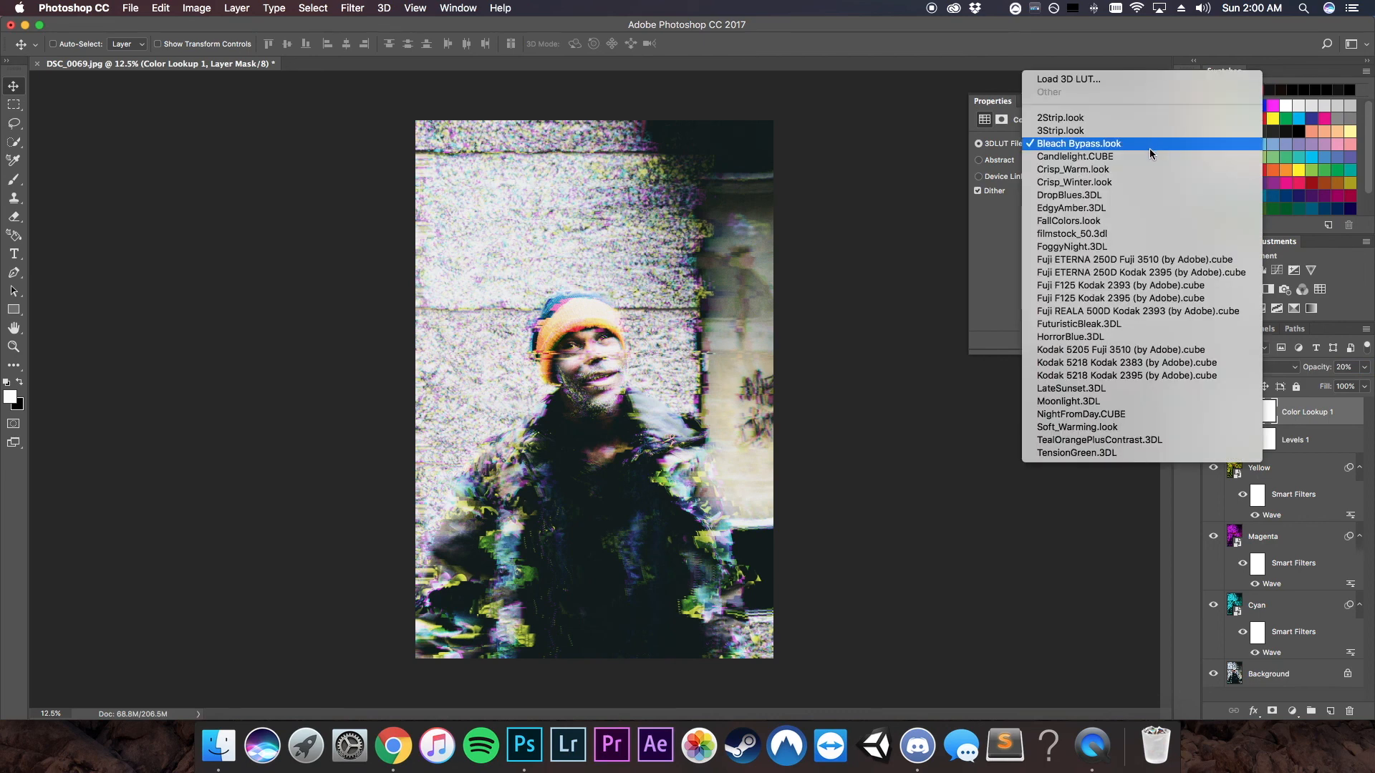
pyautogui.click(1137, 183)
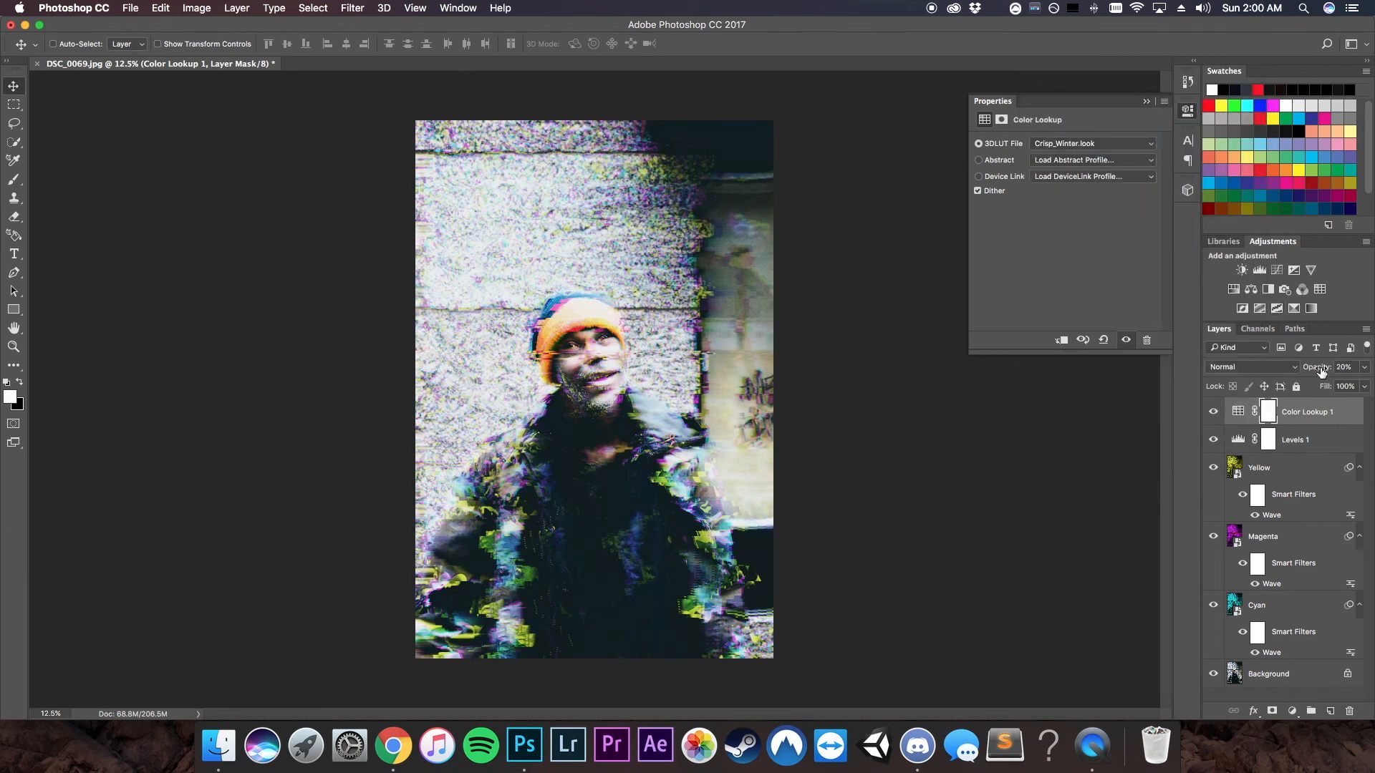
pyautogui.moveTo(1315, 368)
pyautogui.mouseDown()
pyautogui.moveTo(1336, 369)
pyautogui.moveTo(1322, 369)
pyautogui.mouseUp()
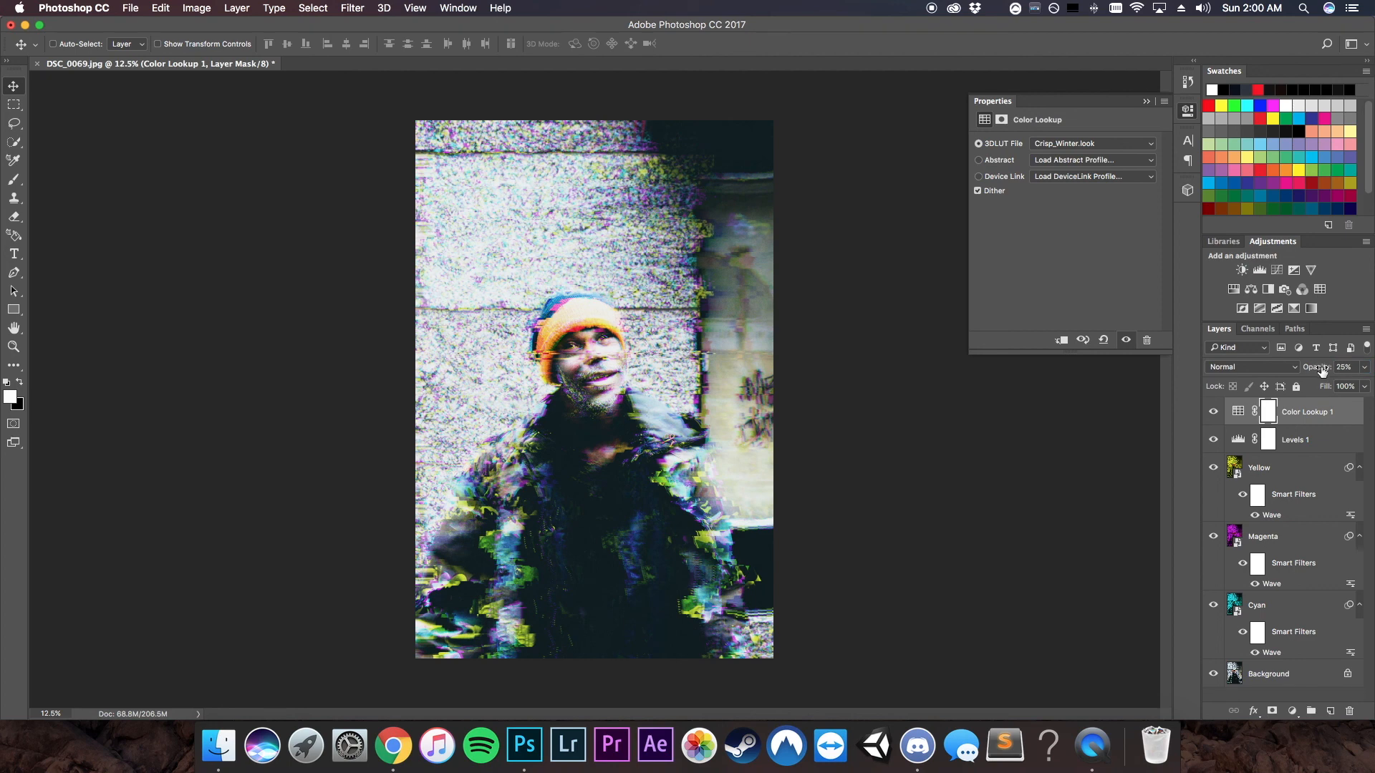
pyautogui.click(1145, 102)
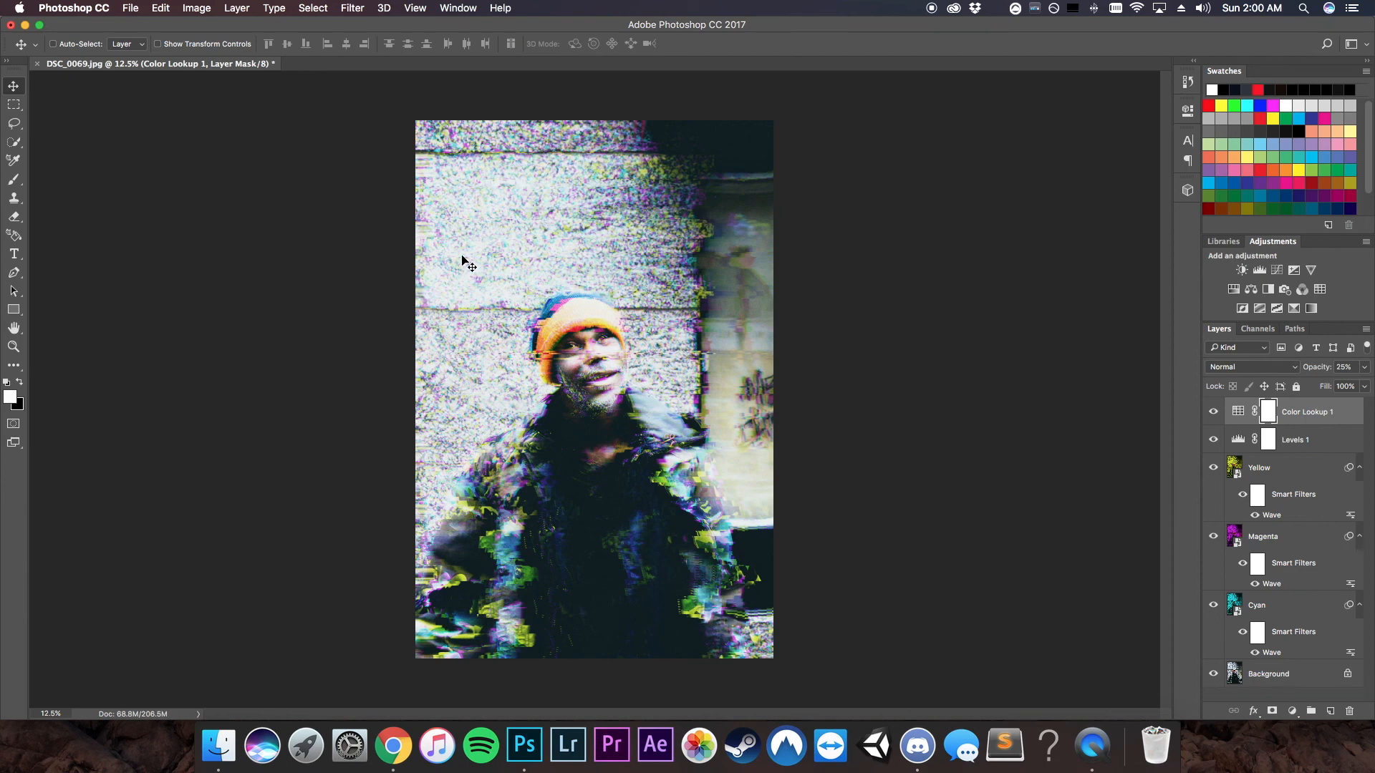
pyautogui.click(352, 8)
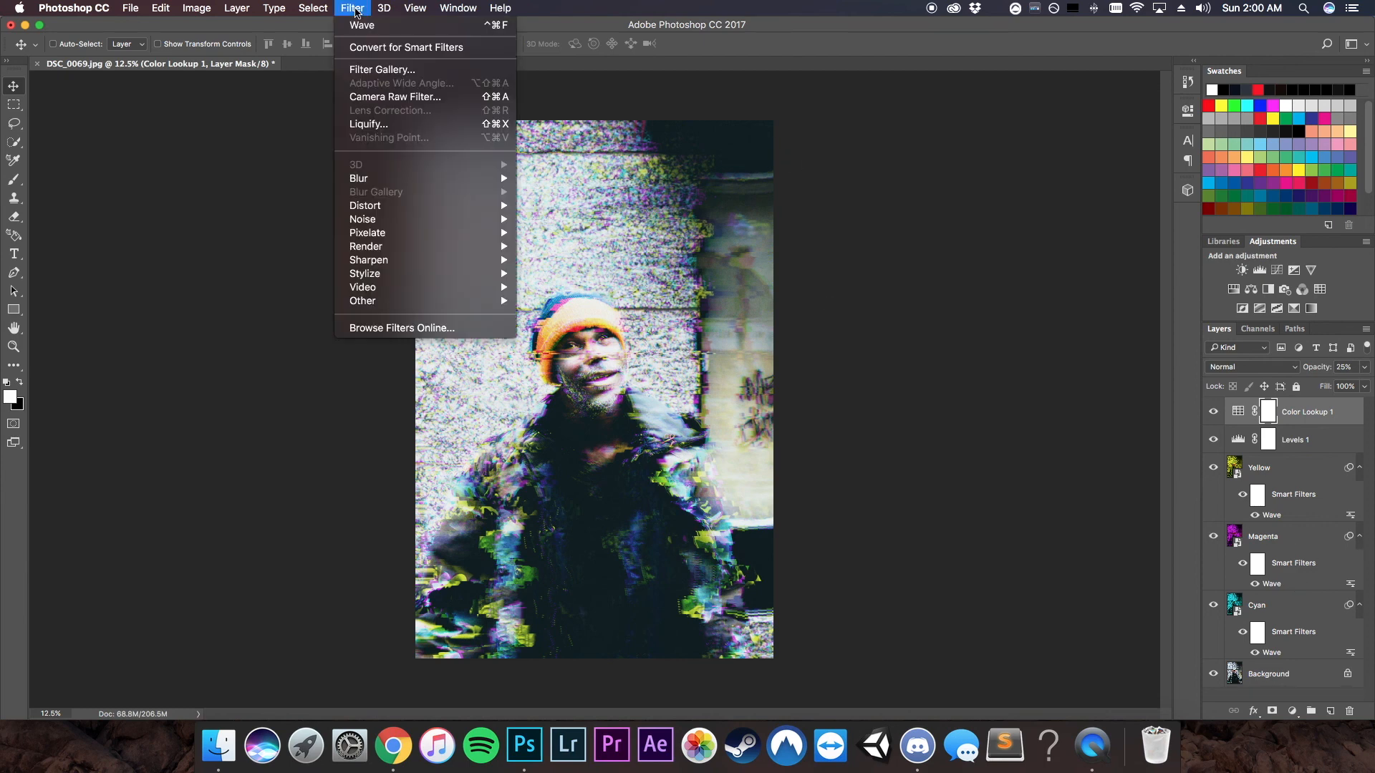
pyautogui.moveTo(275, 8)
pyautogui.click(1043, 346)
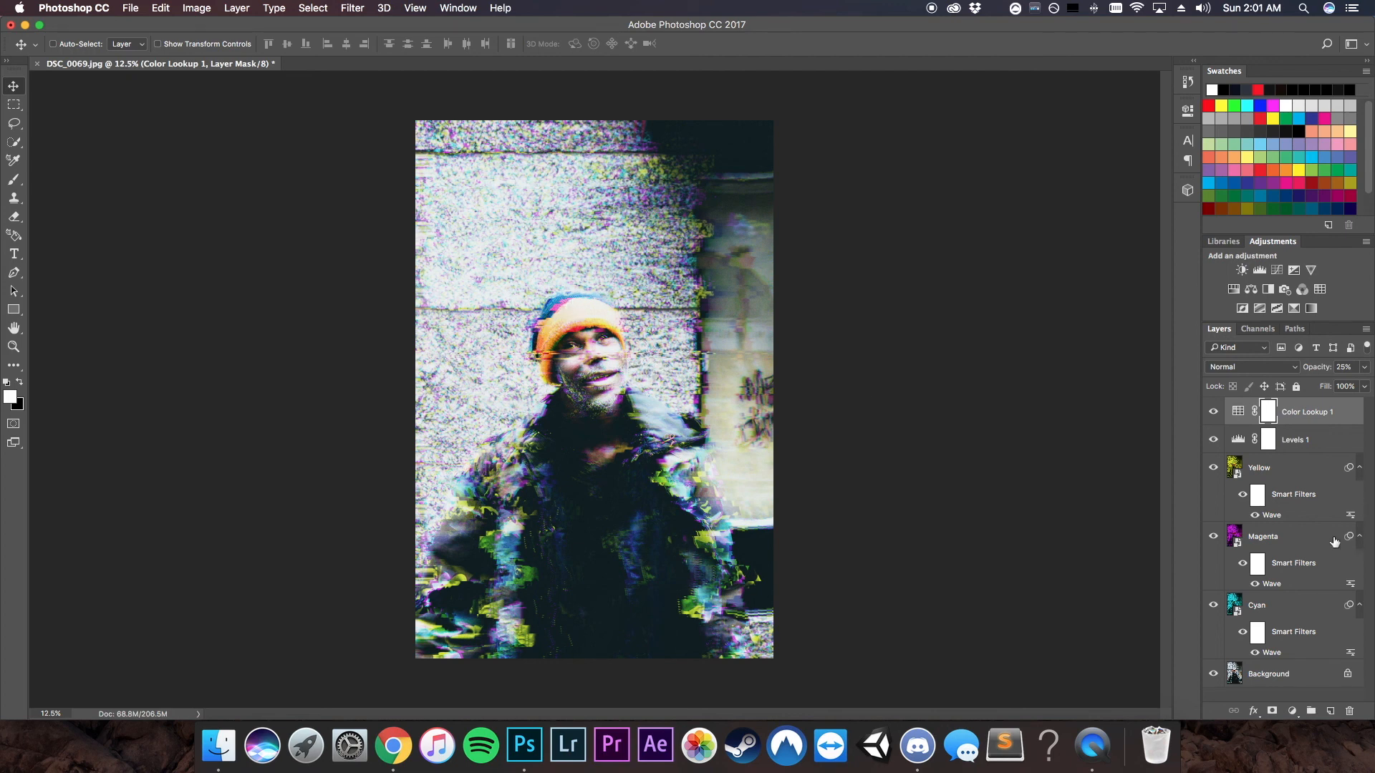
# Step: Review the Wave smart filter settings on the Magenta layer and accept them without edits
pyautogui.click(1330, 586)
pyautogui.doubleClick(1331, 586)
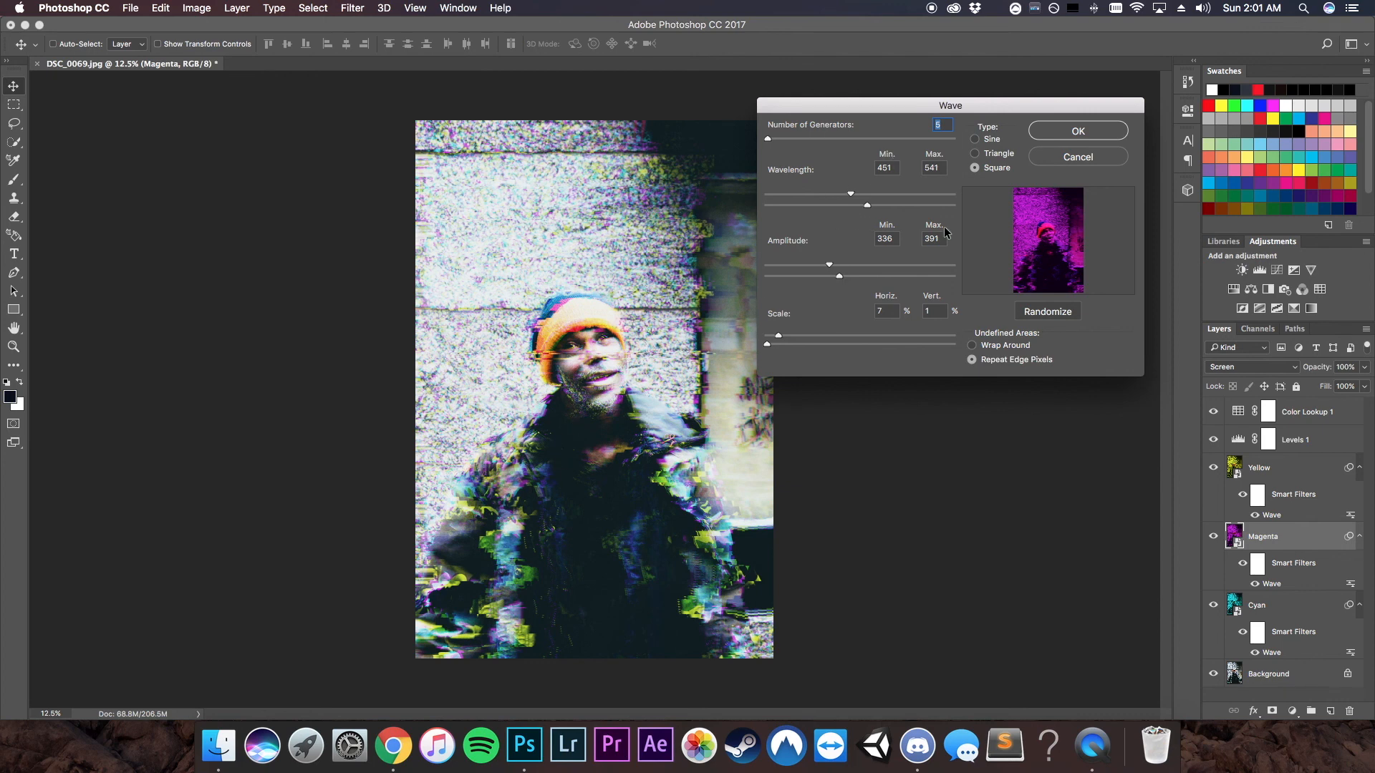
pyautogui.click(1083, 130)
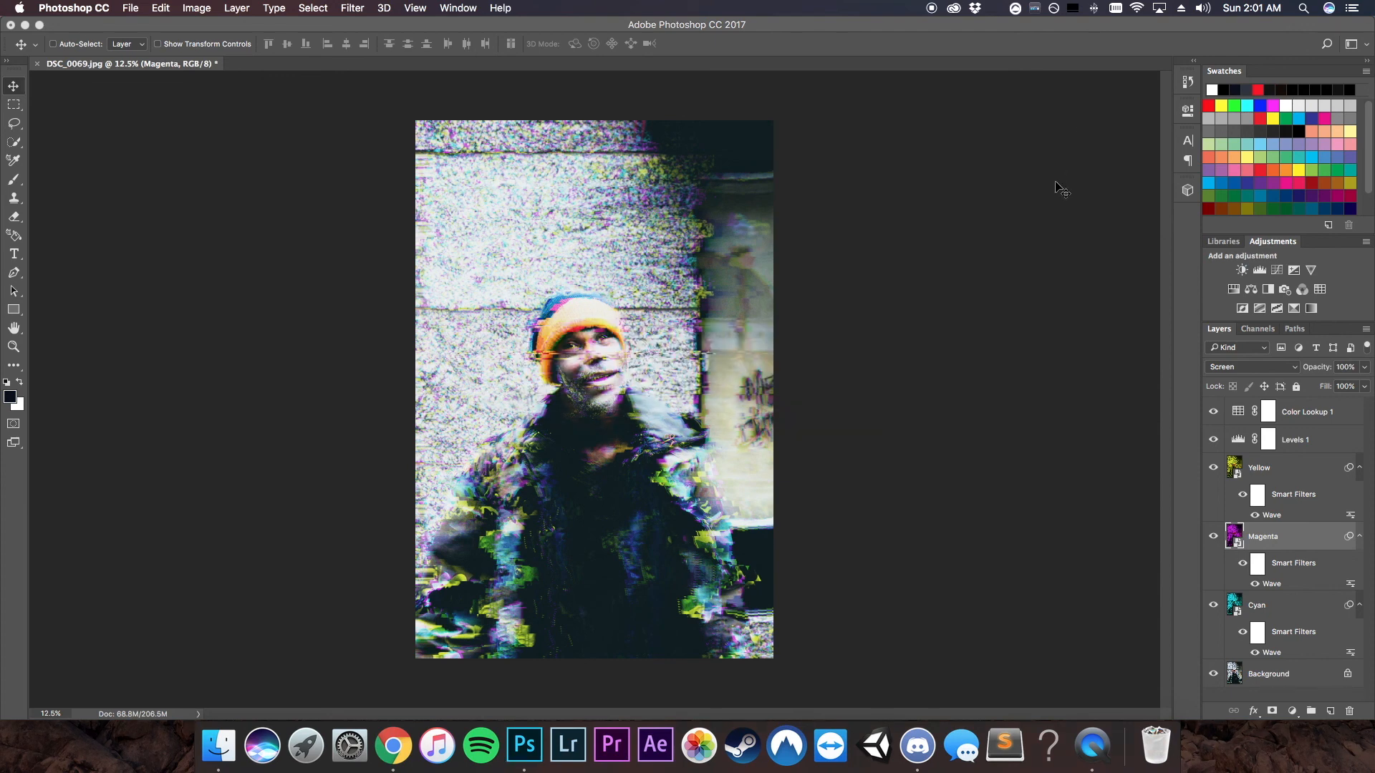